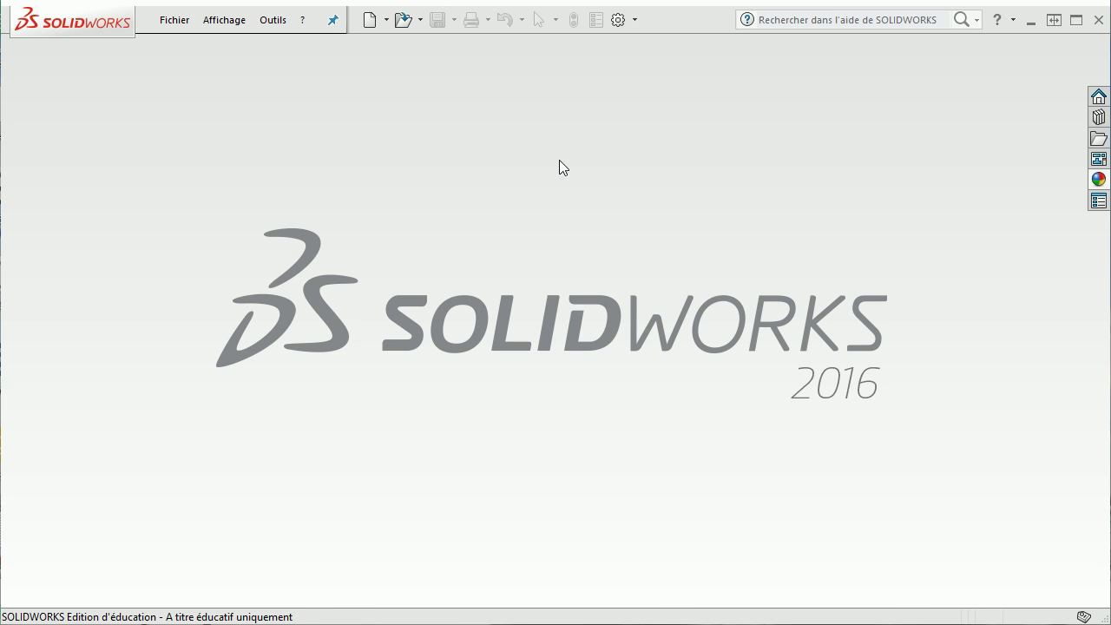
Create a new blank Pièce document from Fichier > Nouveau.
click(174, 21)
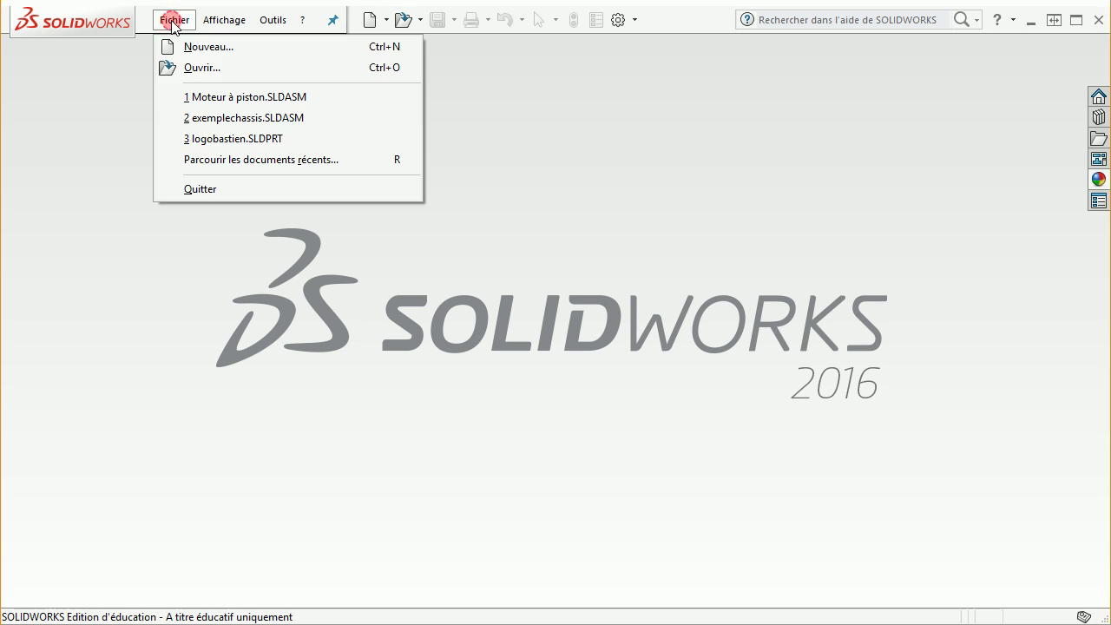
click(180, 46)
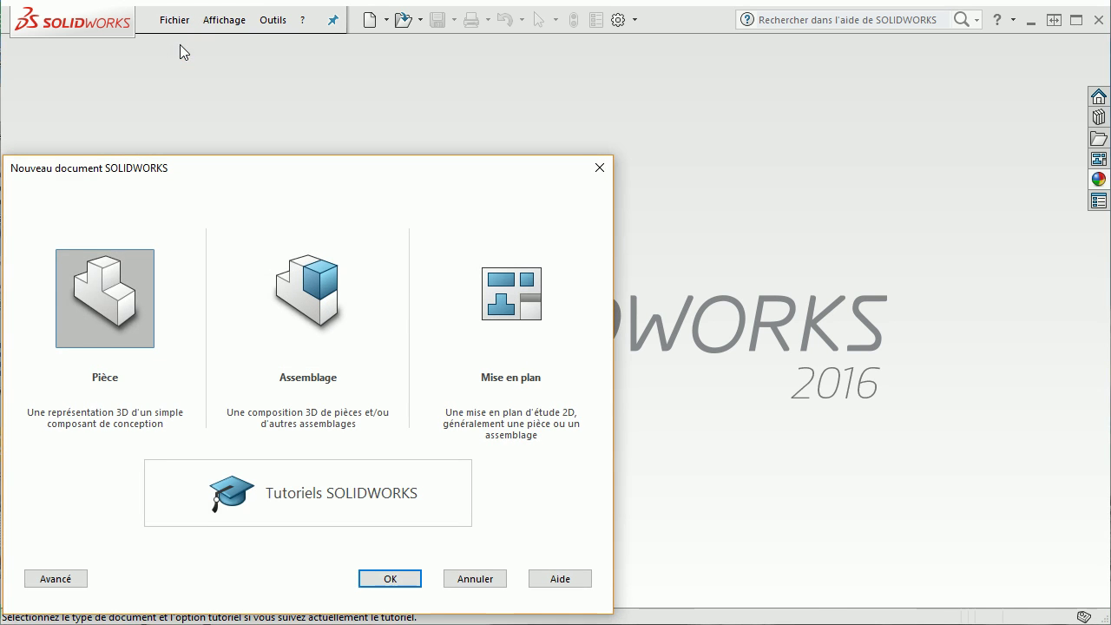
click(384, 578)
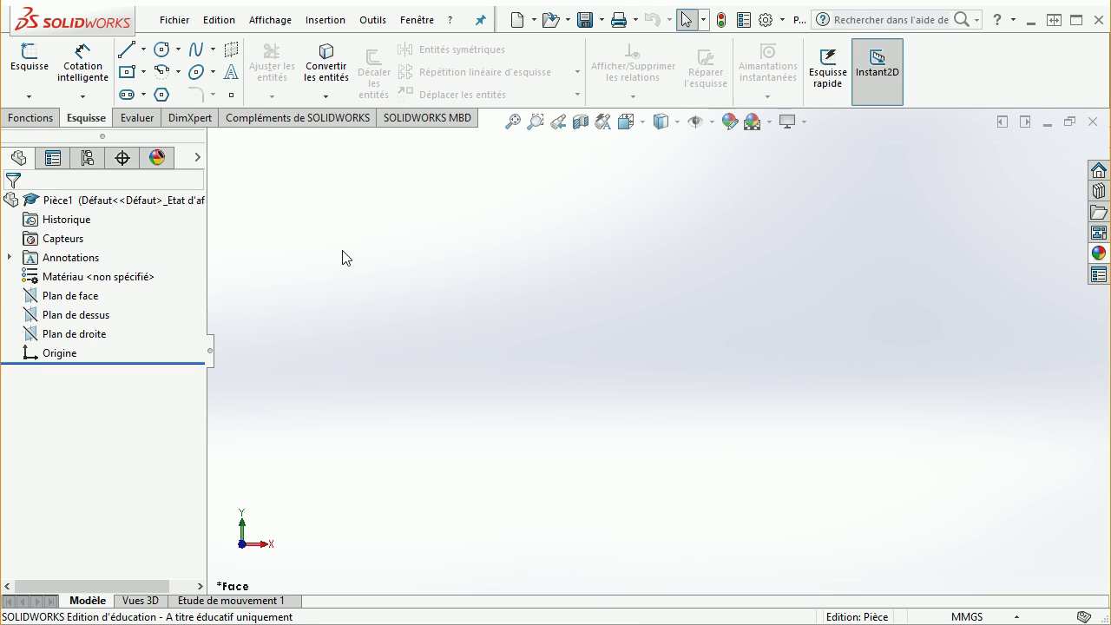
Preview the Plan de face, Plan de dessus and Plan de droite reference planes.
click(76, 296)
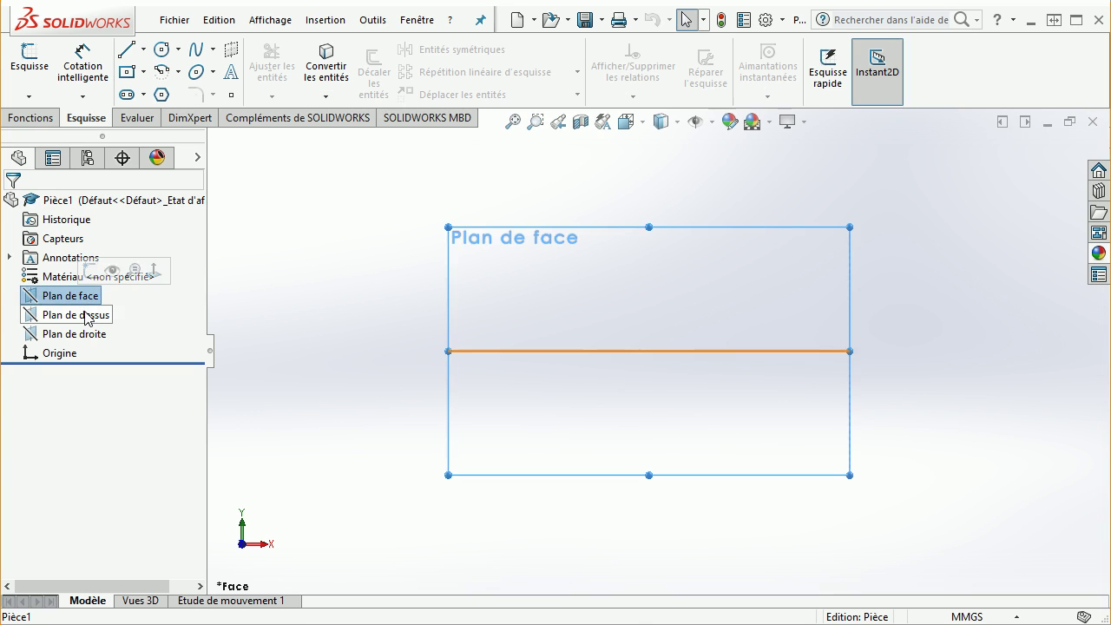
click(86, 316)
click(92, 334)
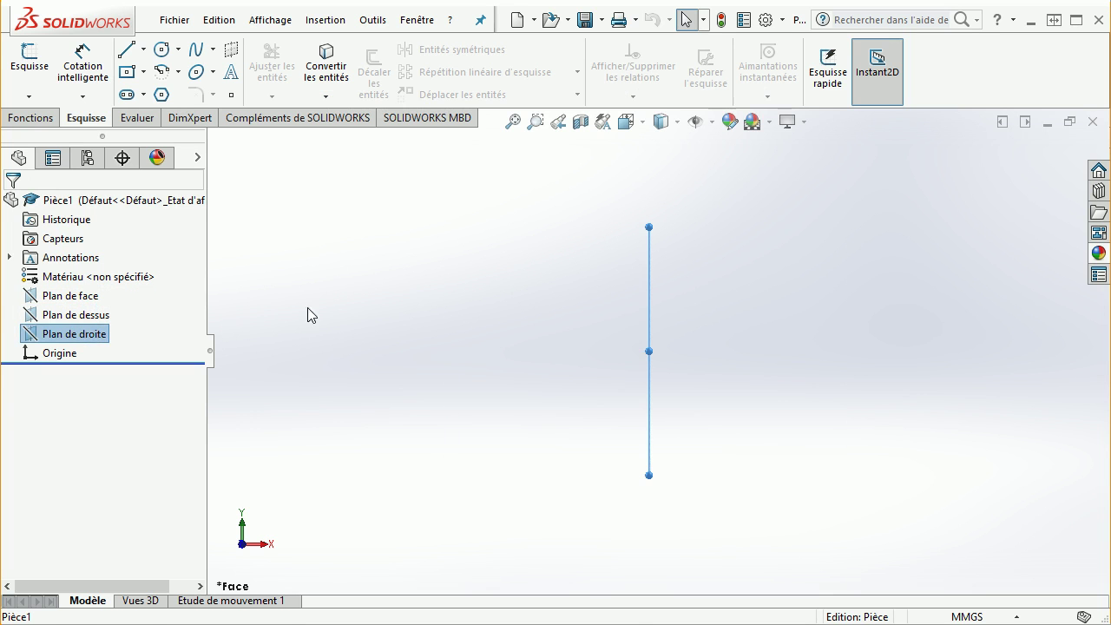
click(416, 262)
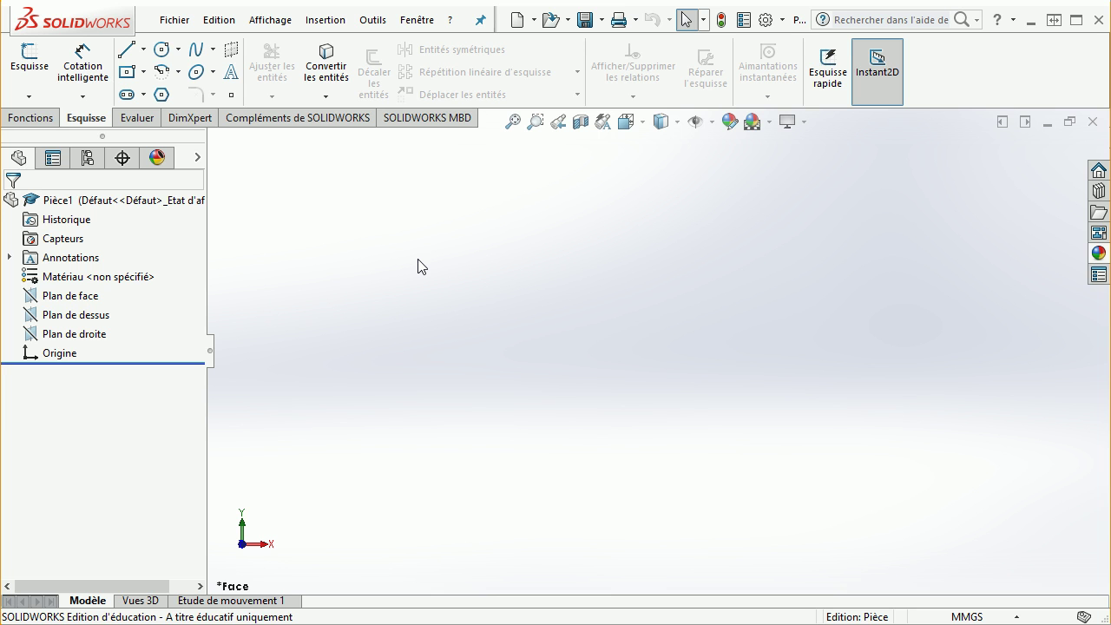
Select Plan de face as the sketch plane, glancing over the feature and evaluation tools.
click(80, 295)
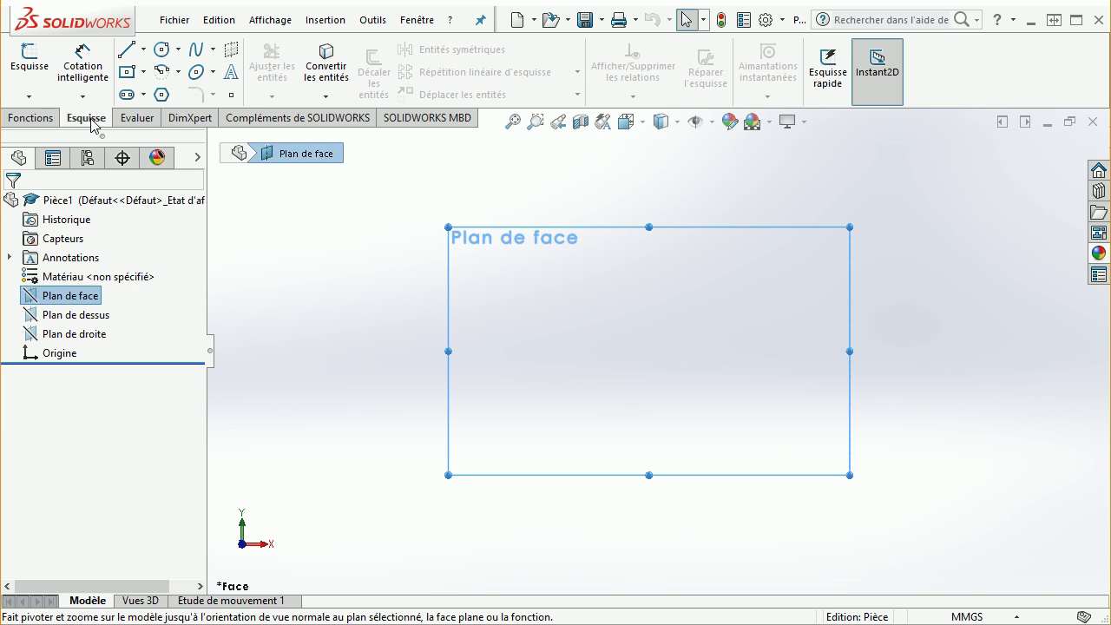
click(39, 121)
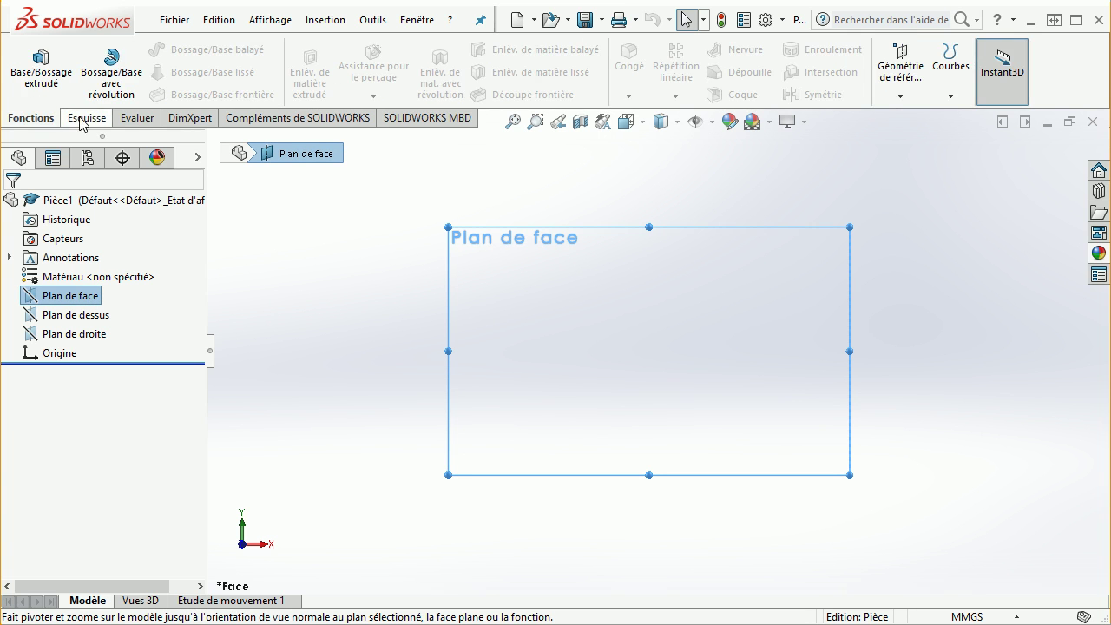
click(80, 118)
click(137, 118)
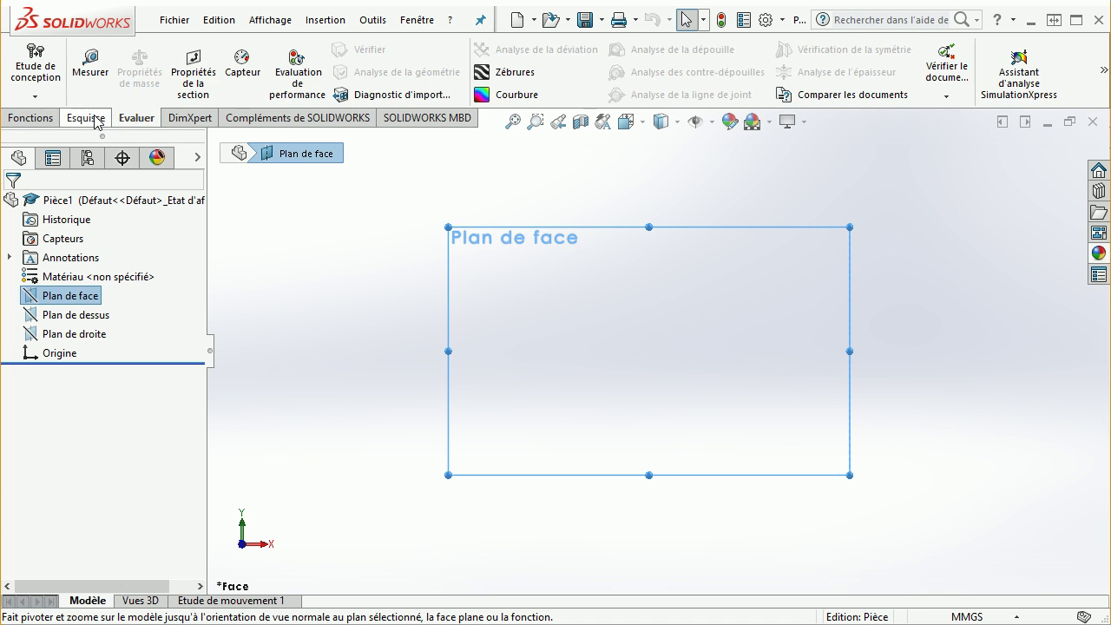
click(92, 118)
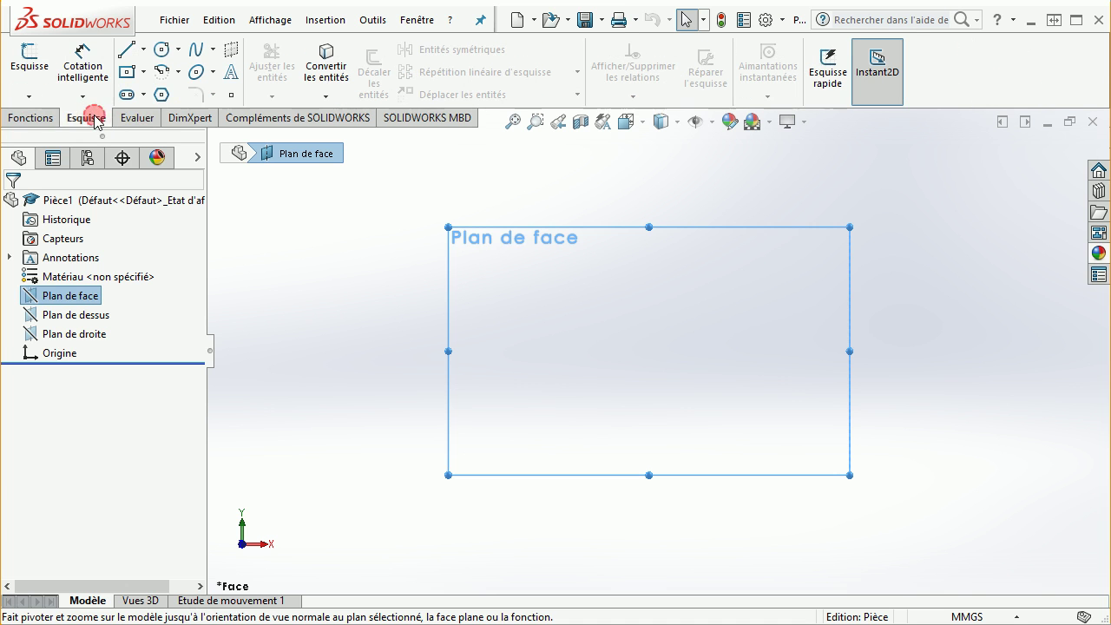
Sketch a centre-point rectangle of about 165 × 36 mm on Plan de face, centred on the origin.
click(28, 59)
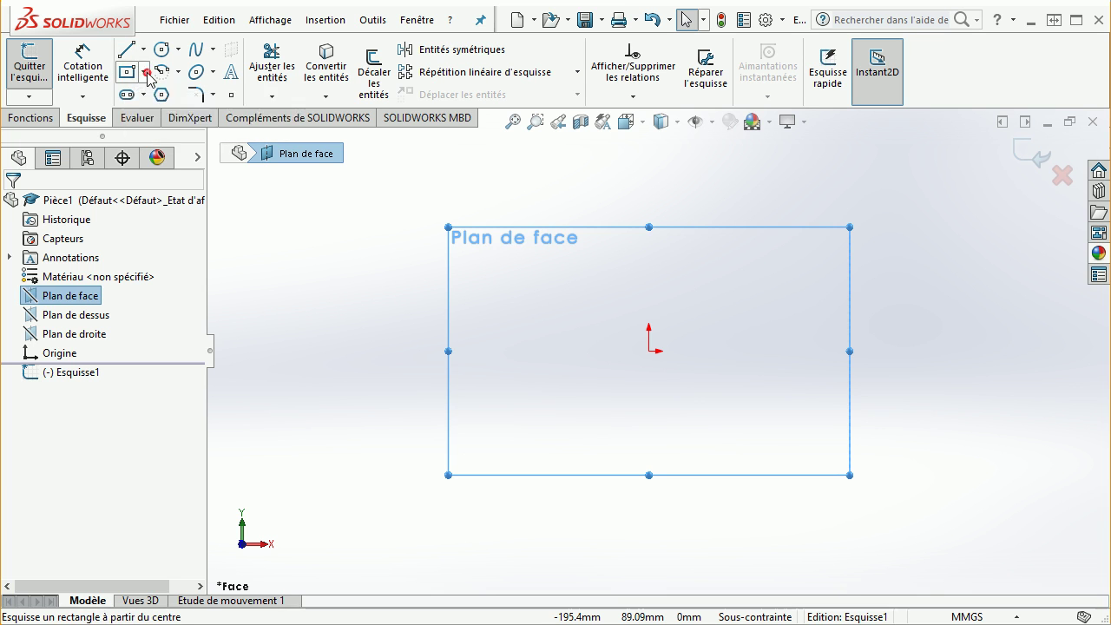
click(143, 72)
click(151, 95)
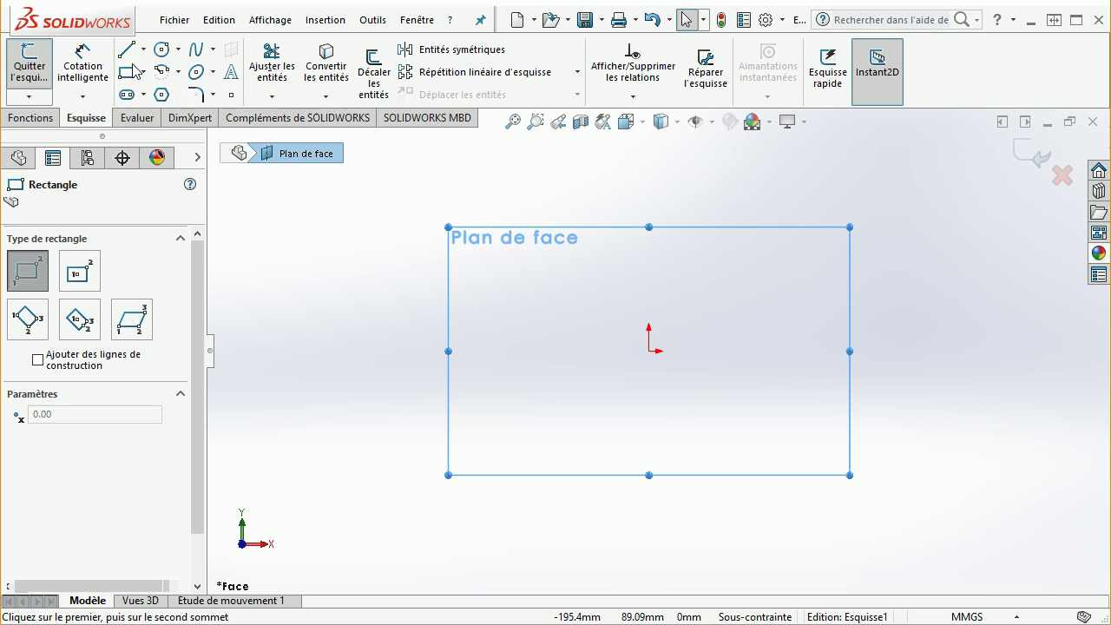
click(147, 76)
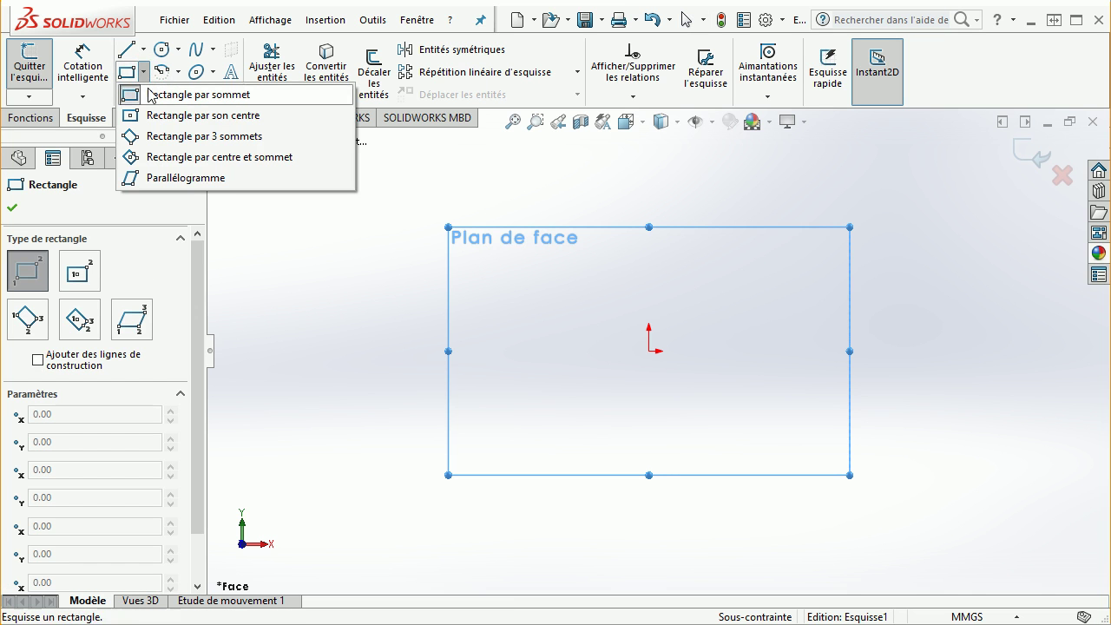
click(152, 114)
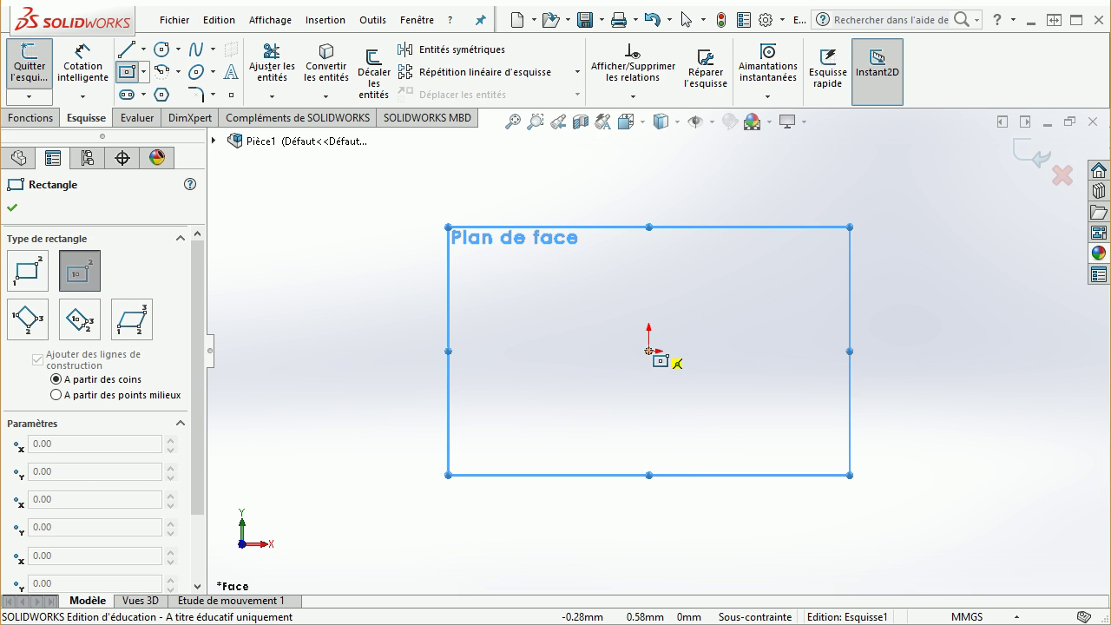
click(648, 350)
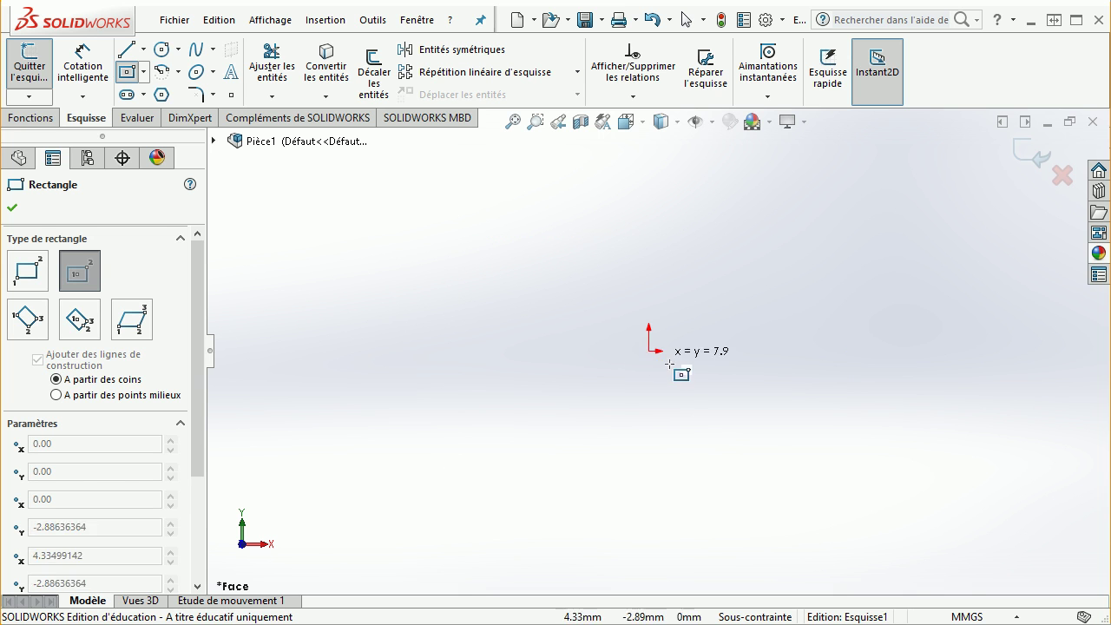
click(834, 391)
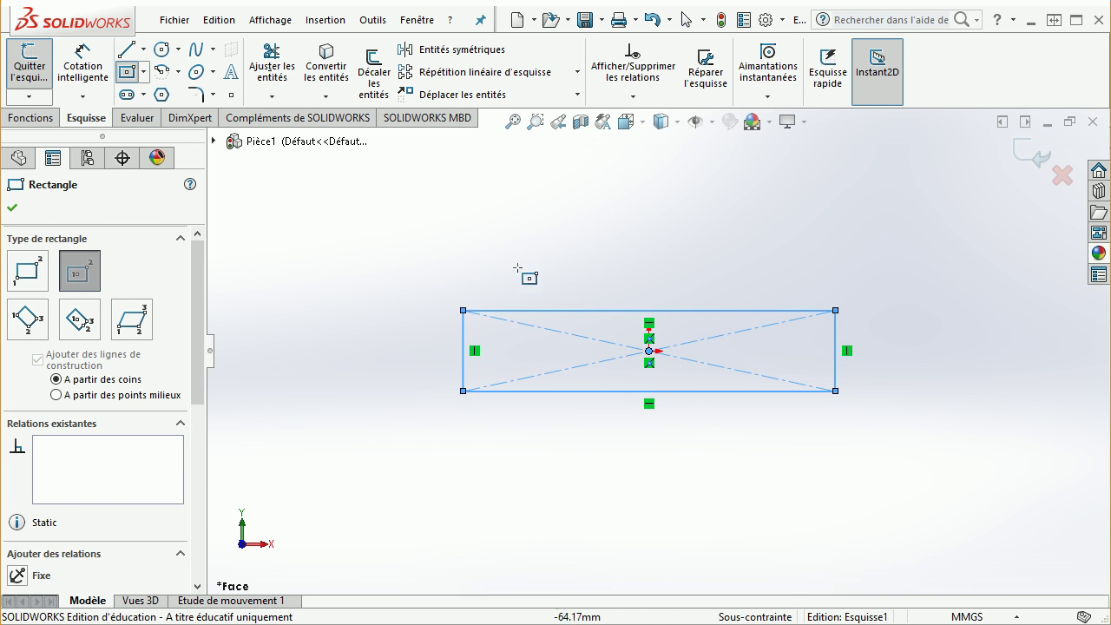
Dimension the rectangle's top edge to 100 mm and its left edge to 15 mm.
click(83, 57)
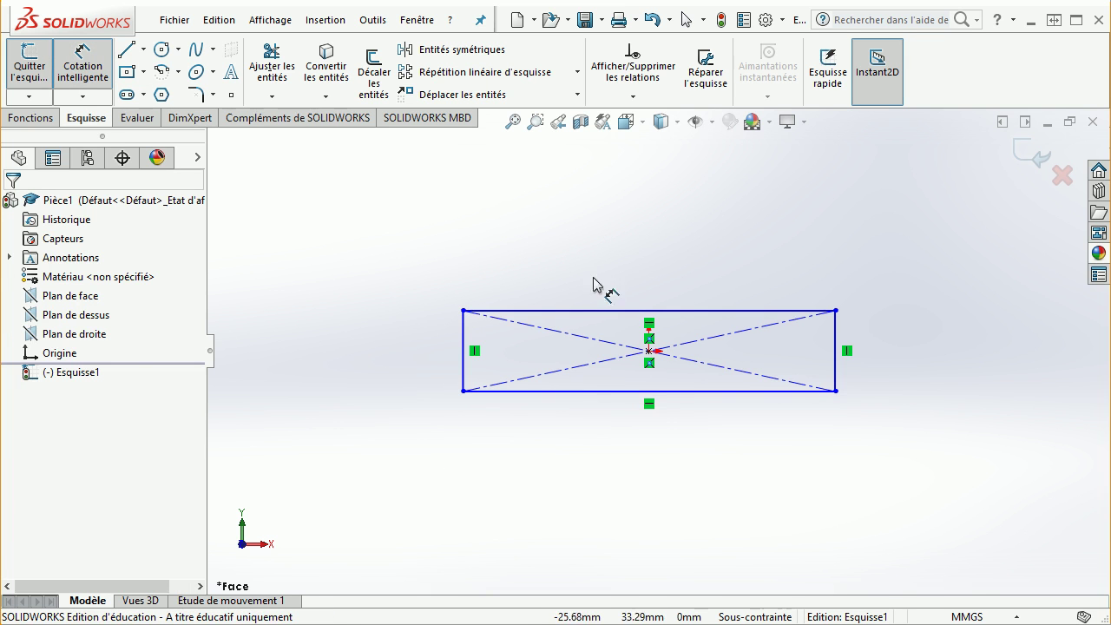
click(603, 311)
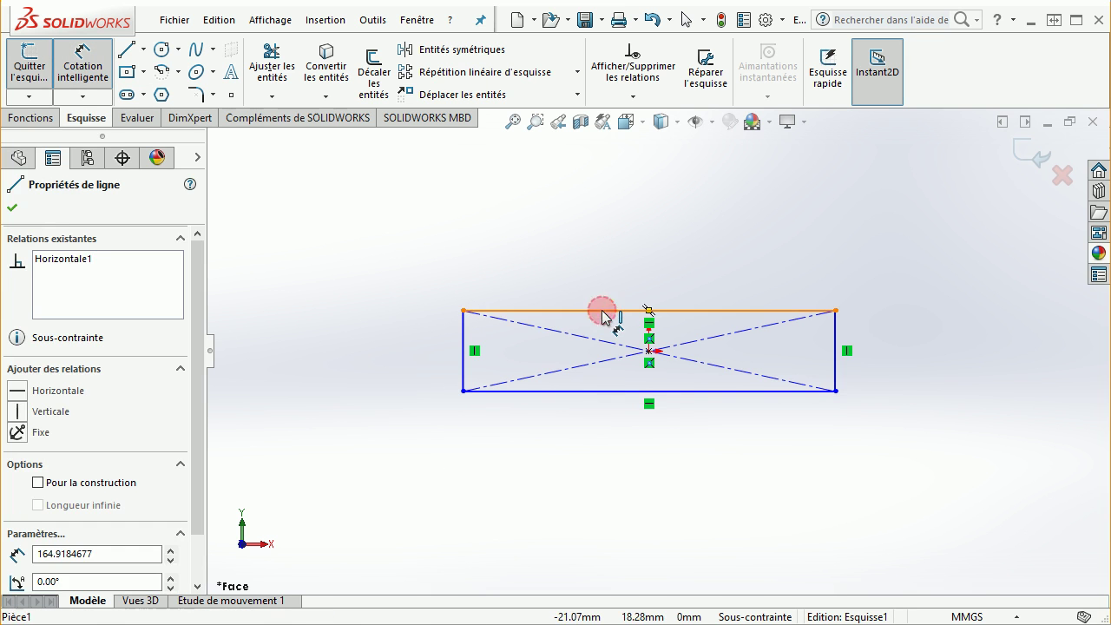
click(639, 259)
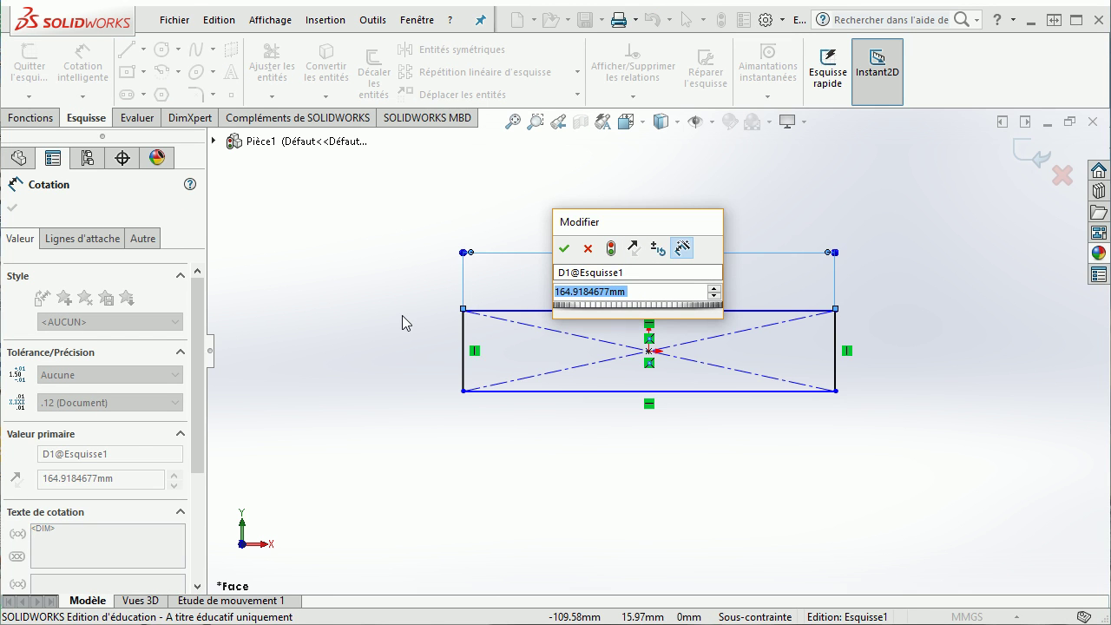
text(100)
key(Return)
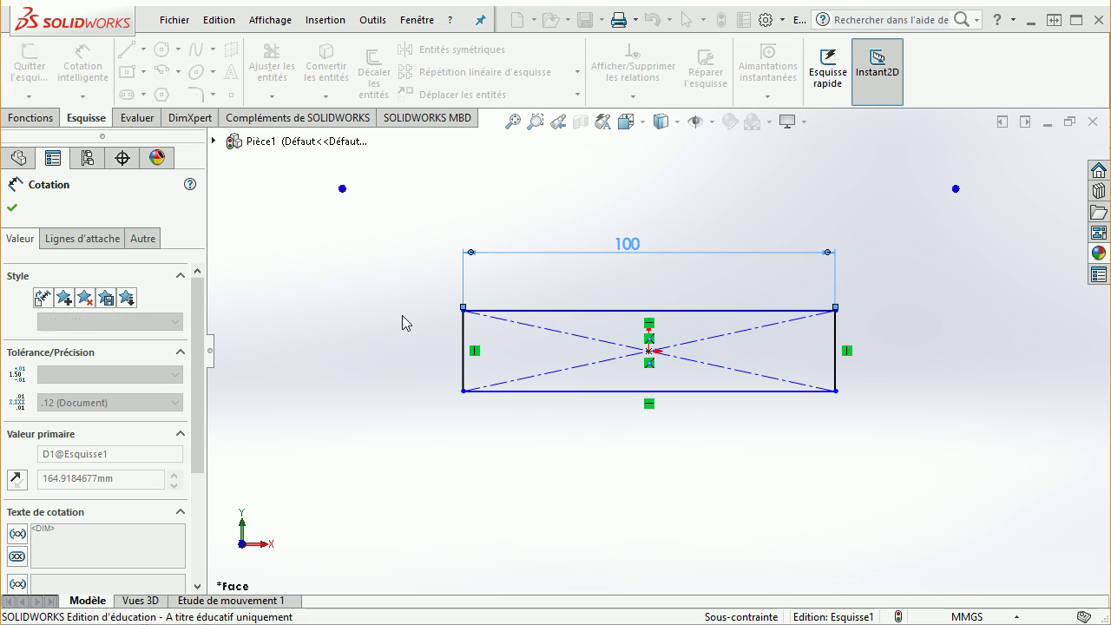
click(462, 347)
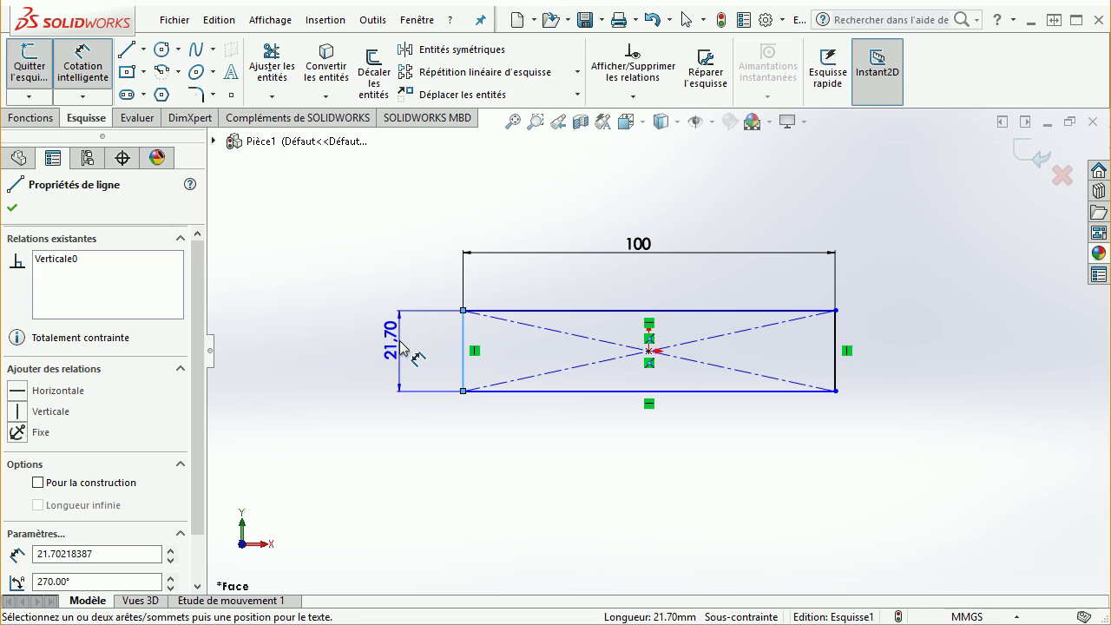
click(399, 343)
text(15)
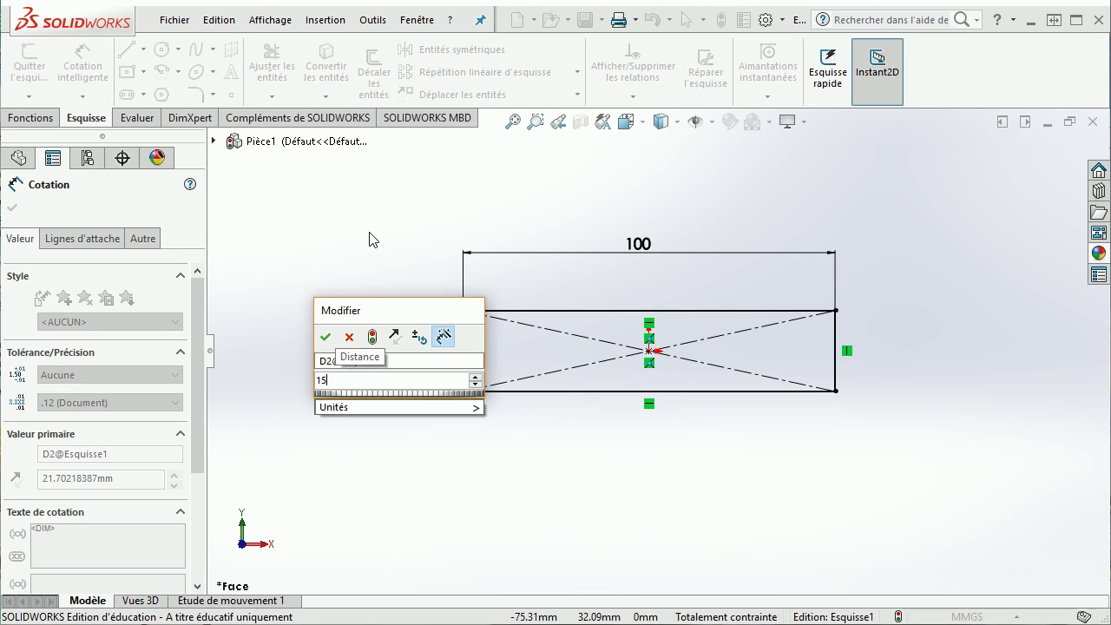
click(325, 337)
click(365, 212)
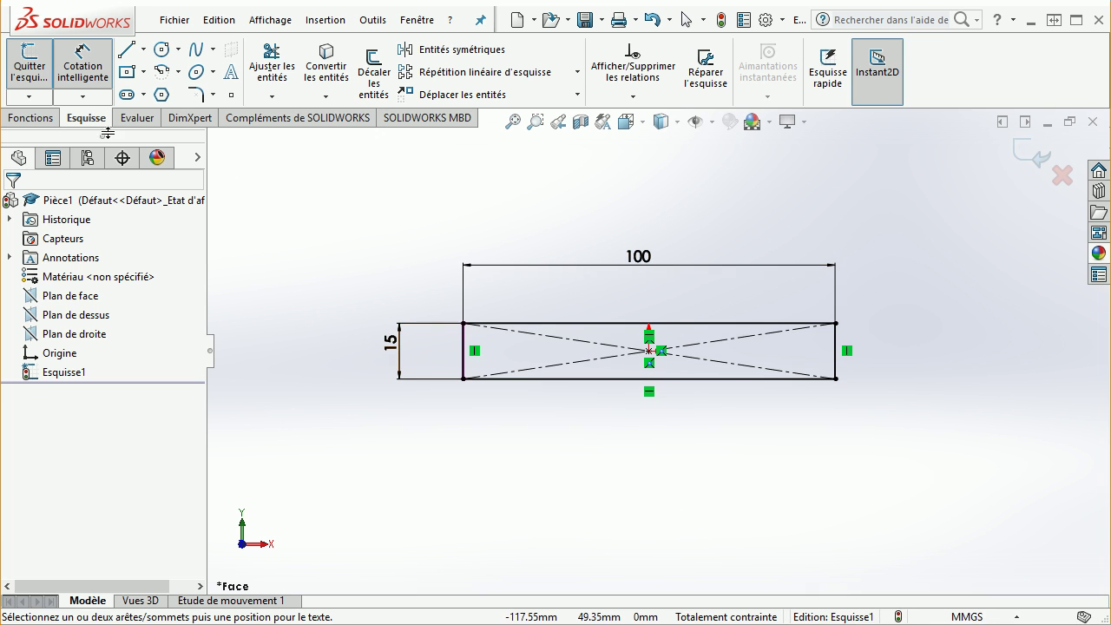
Extrude the rectangle sketch Borgne 10.00 mm with Base/Bossage extrudé.
click(38, 119)
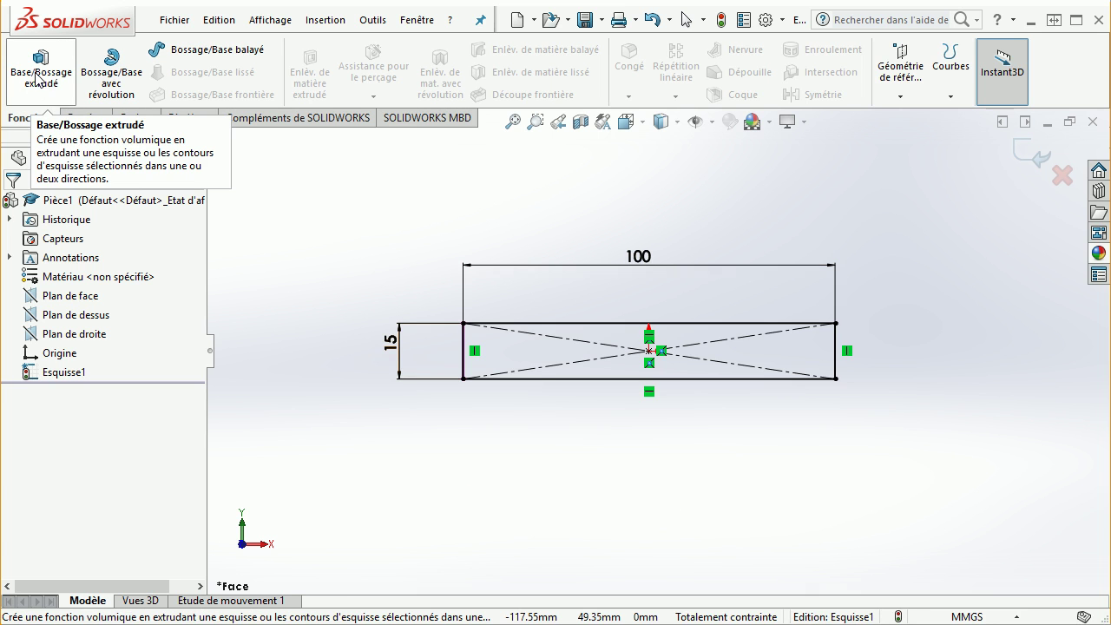
click(39, 78)
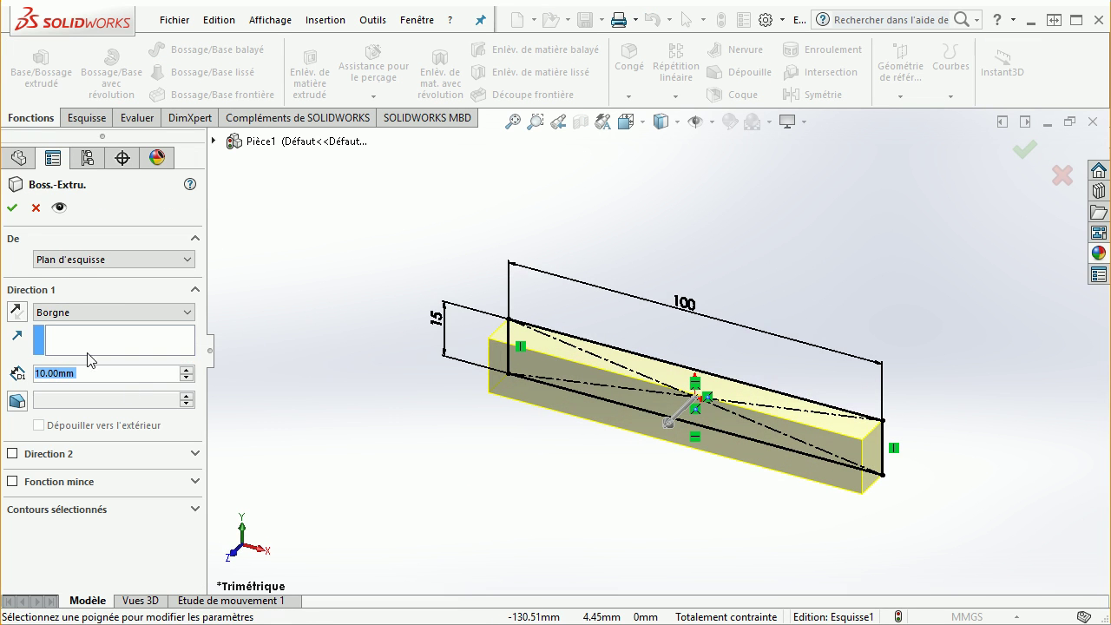
click(12, 207)
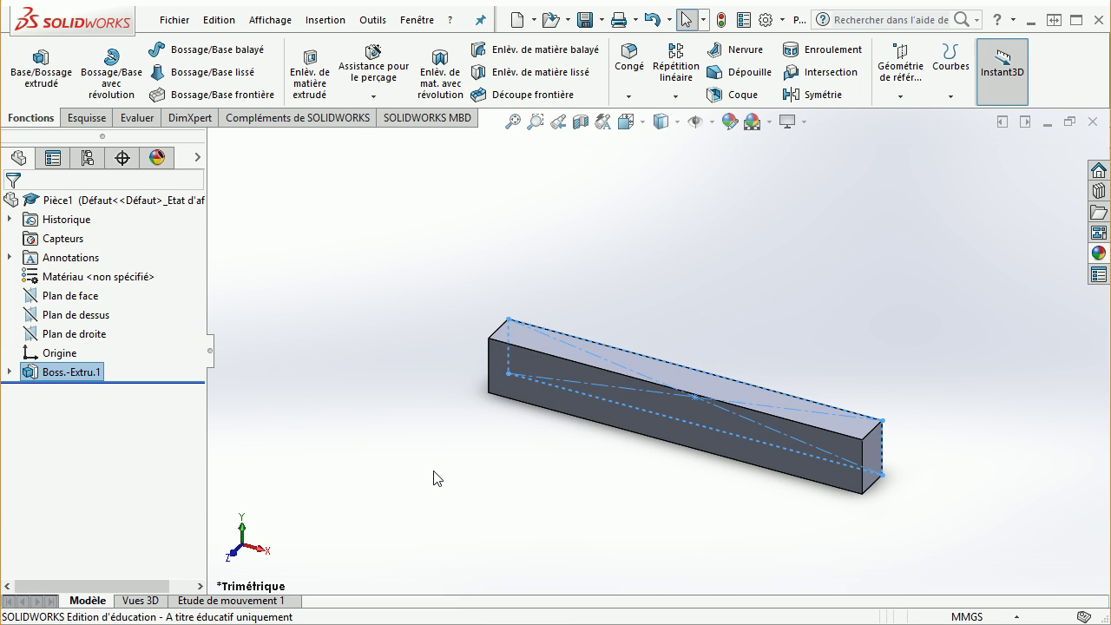
click(435, 475)
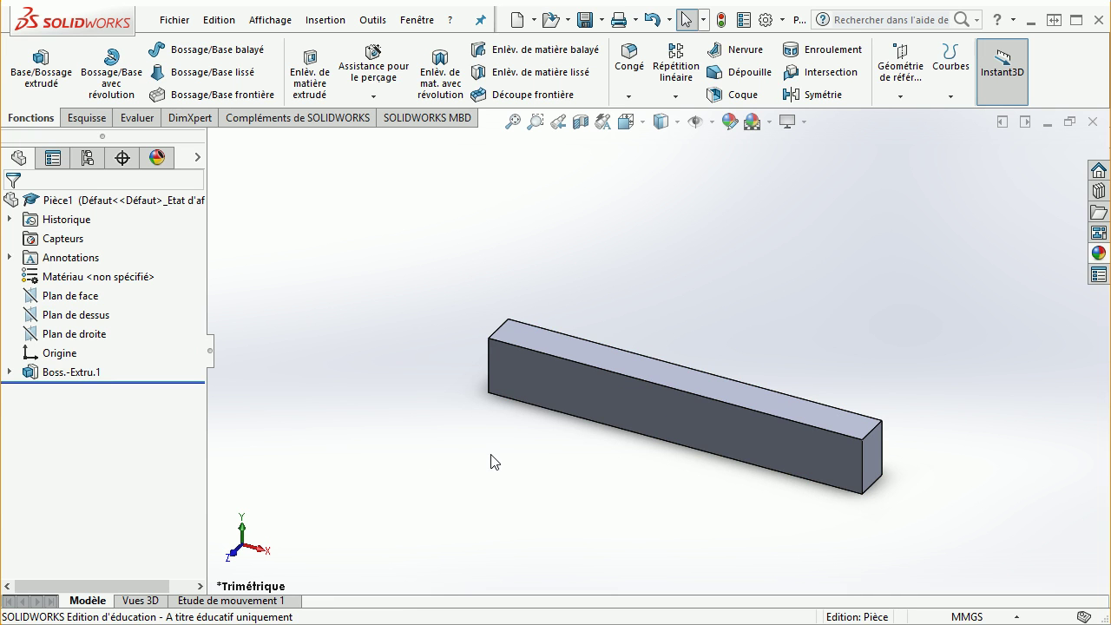
Start a new sketch on the bar's large front face.
mouse_move(492, 461)
middle_down()
mouse_move(786, 273)
mouse_move(897, 322)
mouse_move(972, 303)
mouse_move(746, 300)
mouse_move(628, 335)
mouse_move(712, 429)
mouse_move(791, 355)
mouse_move(859, 362)
mouse_move(762, 375)
mouse_move(789, 426)
middle_up()
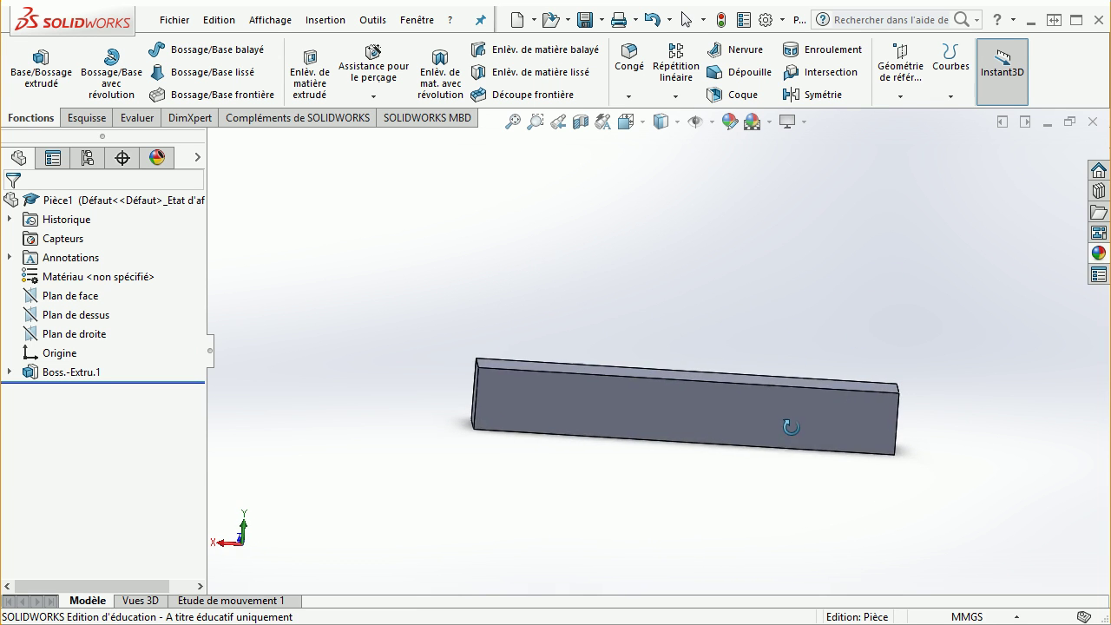
click(672, 411)
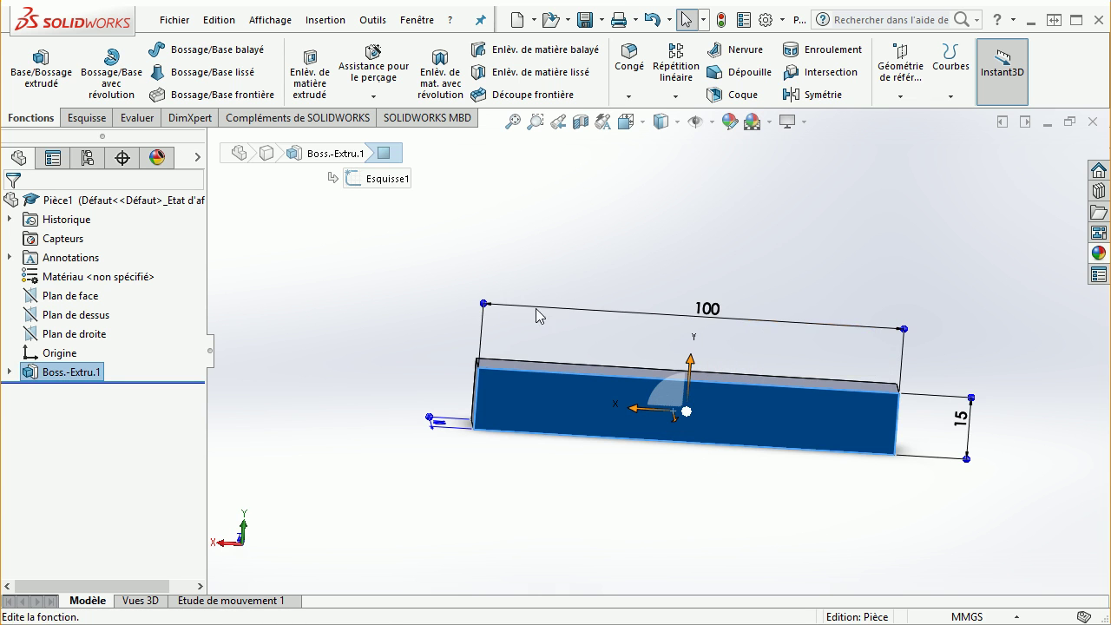
click(92, 119)
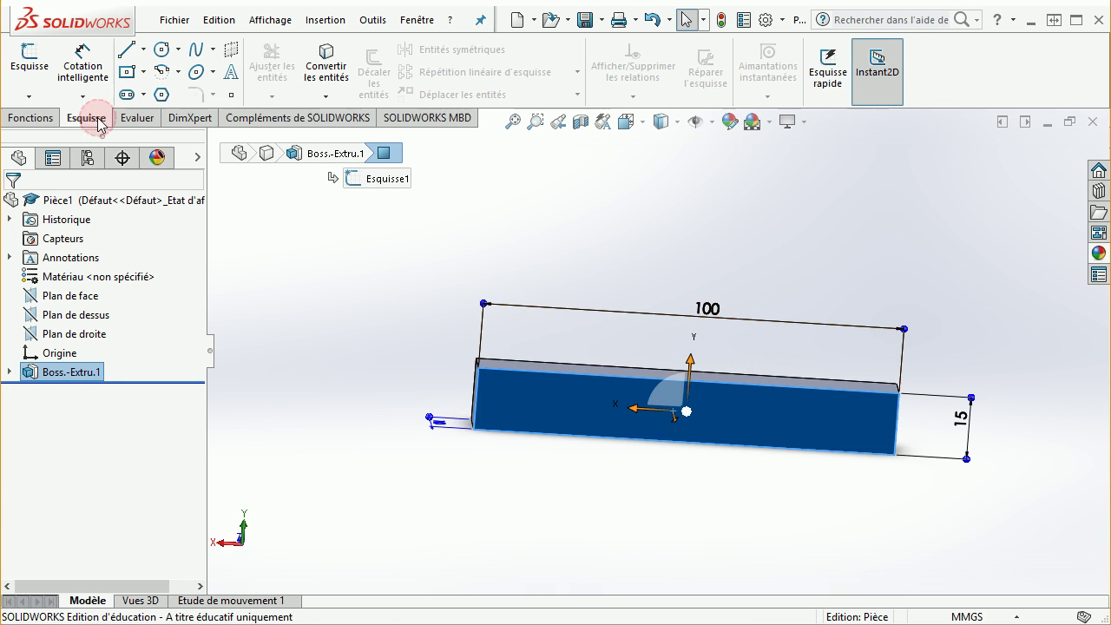
click(40, 64)
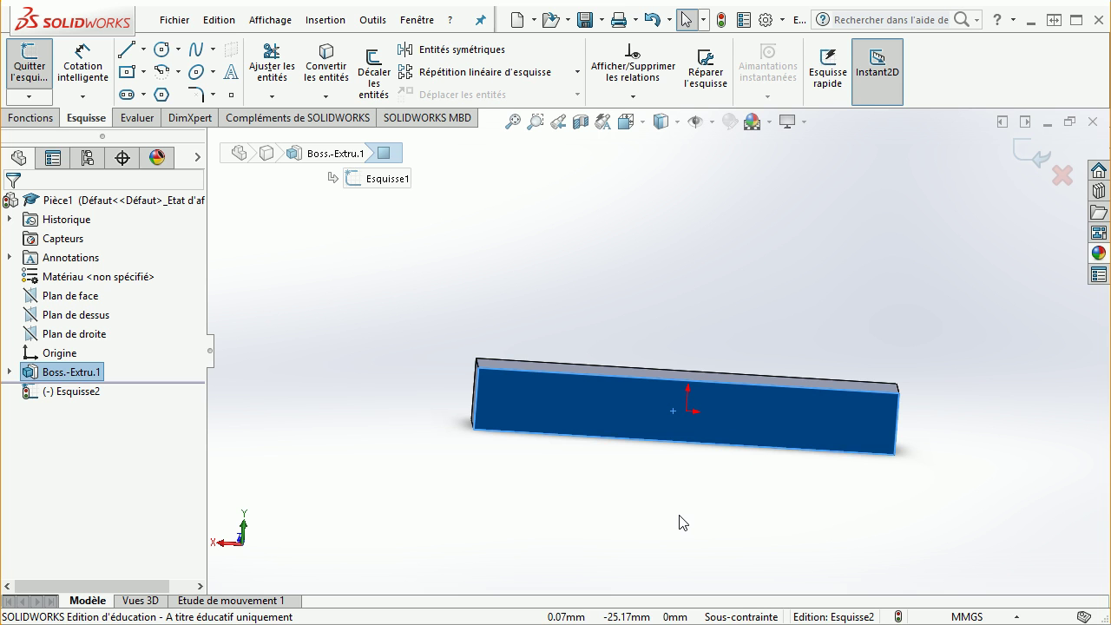
Draw a circle of about 18 mm radius centred on the midpoint of the bar's right end.
key(ctrl+8)
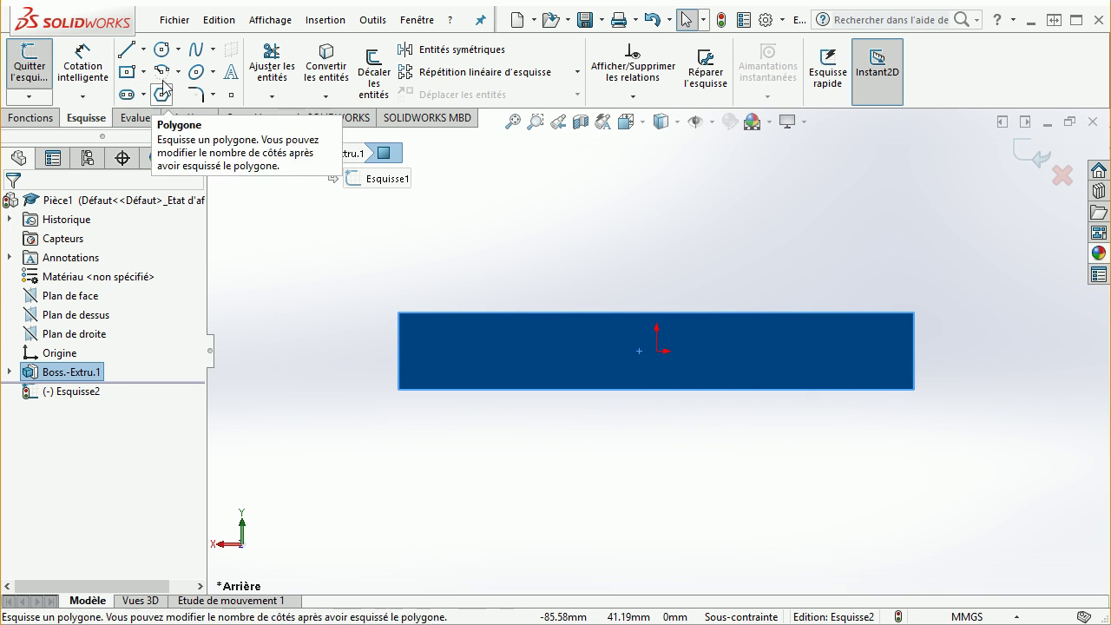
click(162, 49)
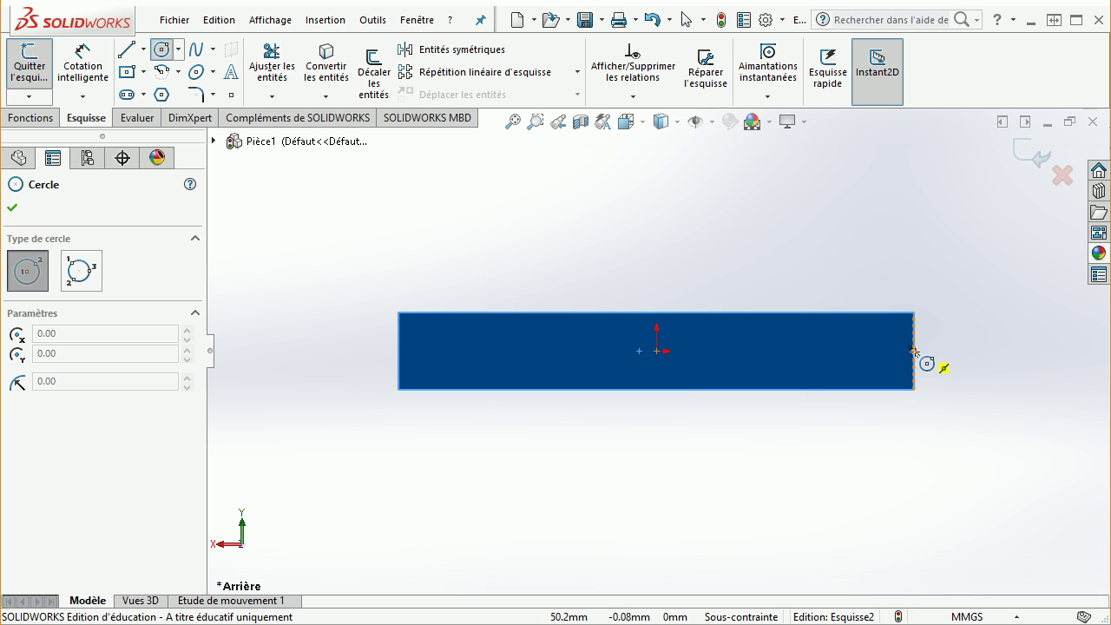
click(914, 351)
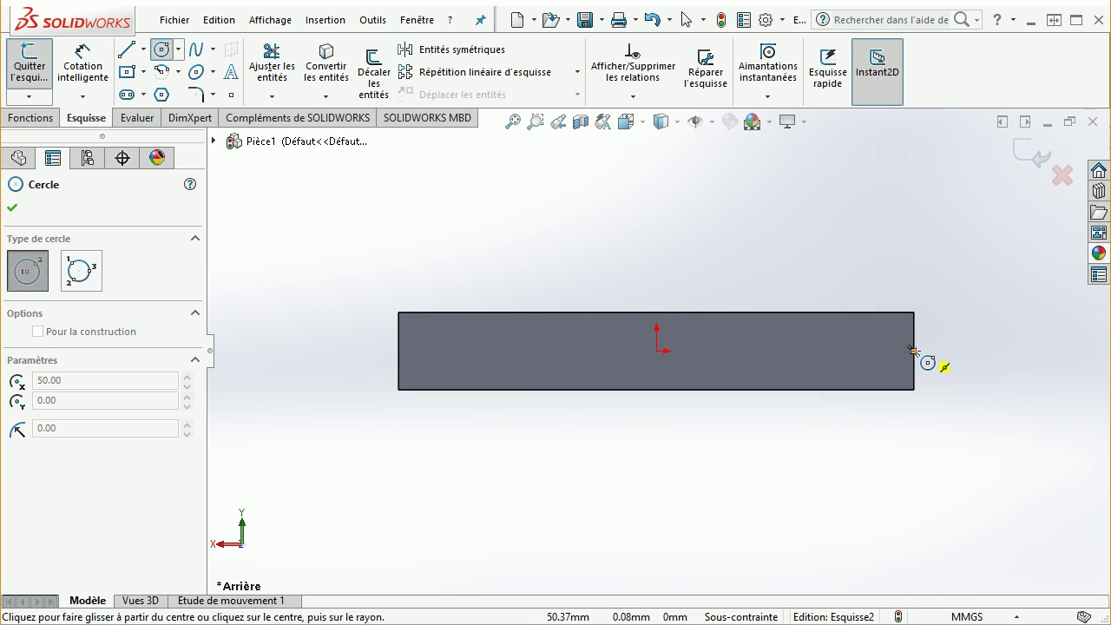
click(984, 412)
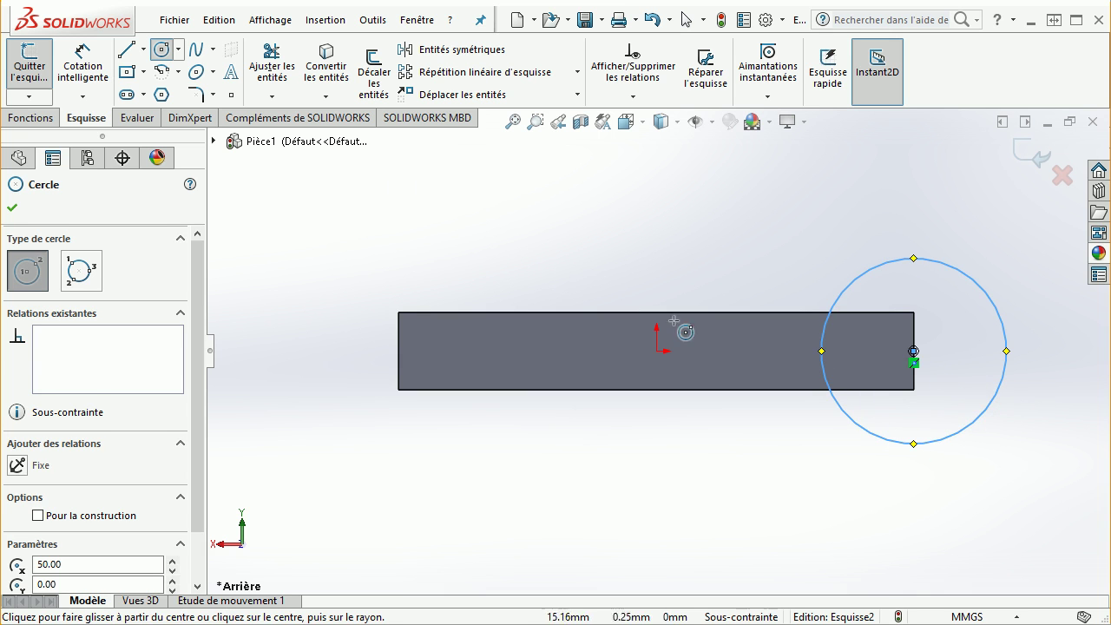
key(Escape)
Give the right-end circle a 35 mm diameter dimension.
key(d)
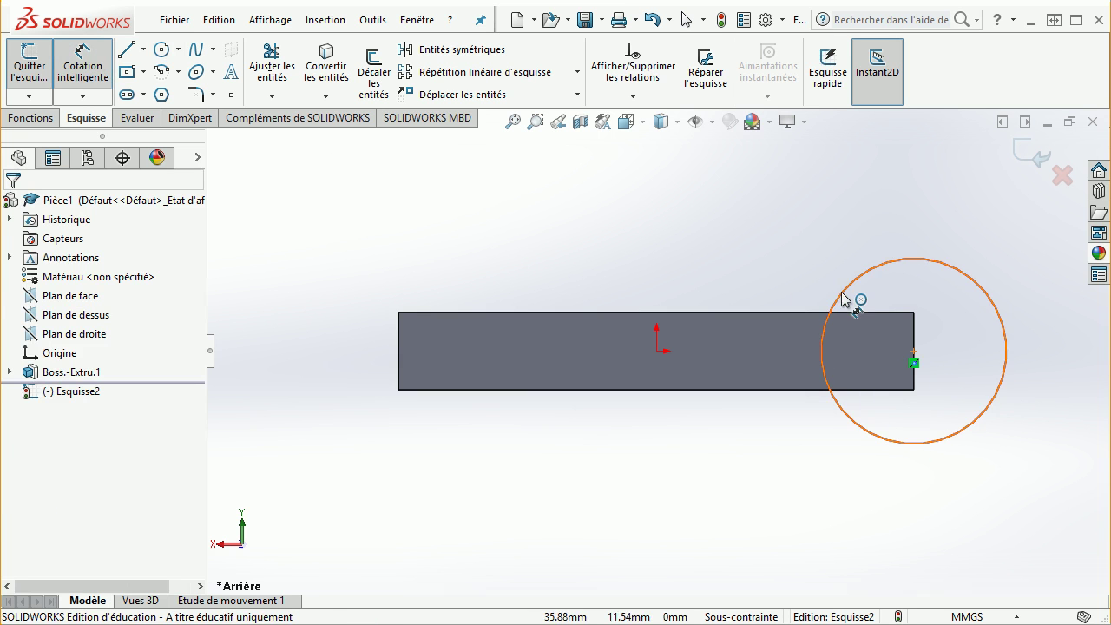
click(844, 293)
click(771, 253)
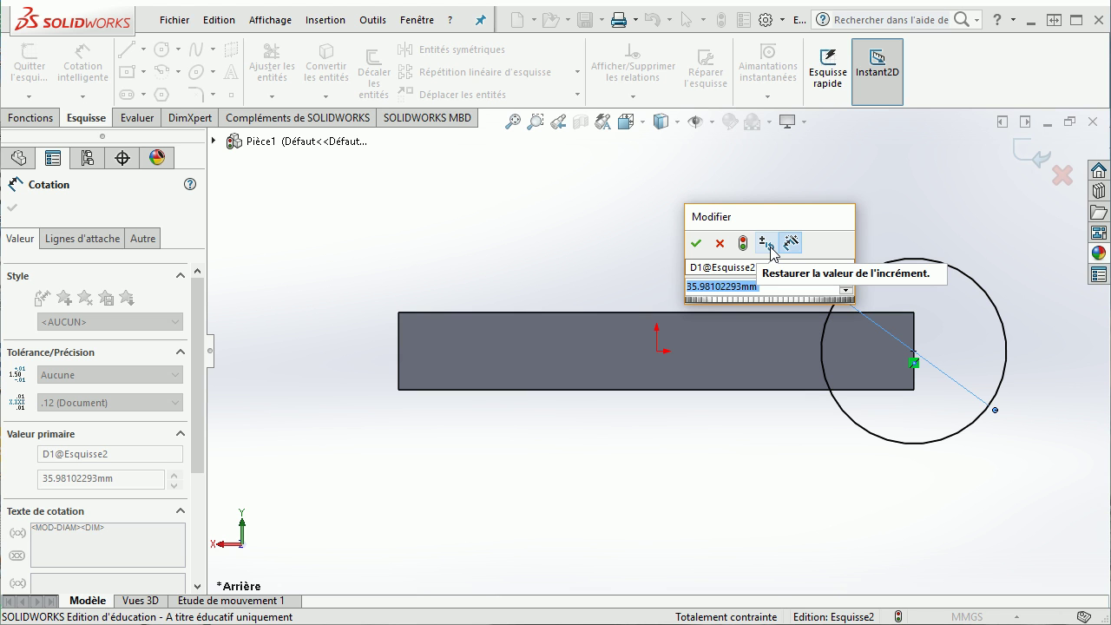
text(35)
key(Return)
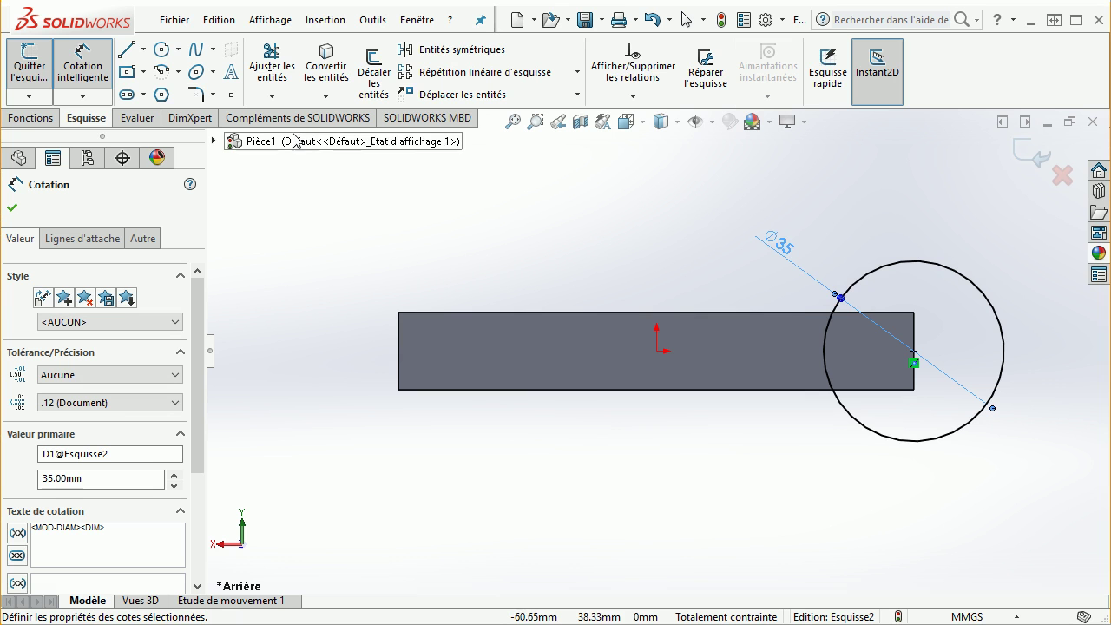
click(31, 120)
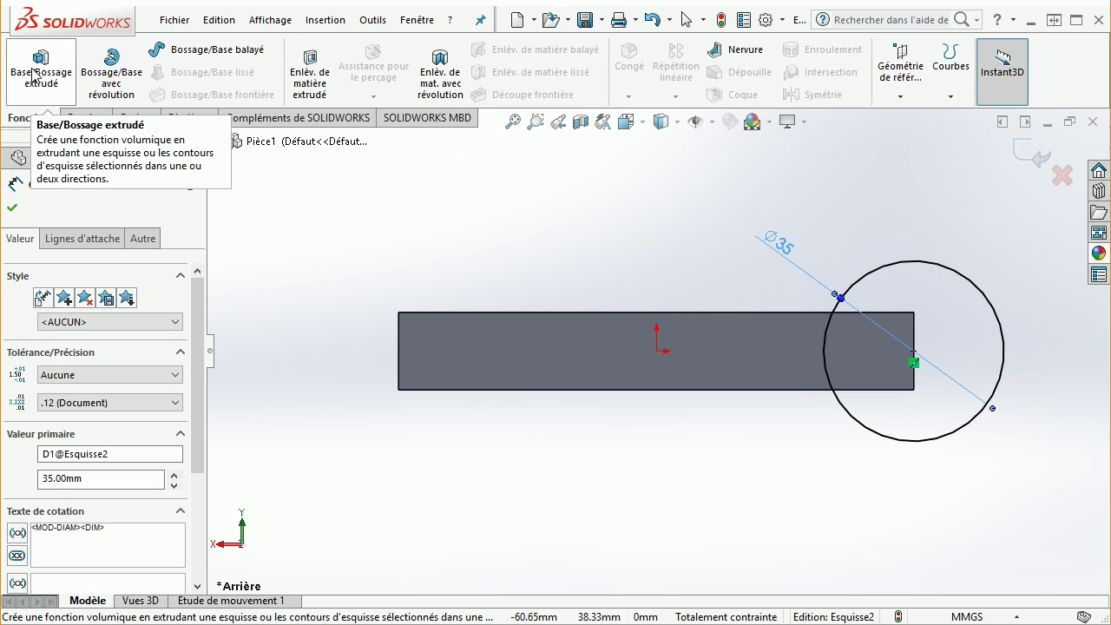
Extrude the Ø35 circle 10 mm in the reversed direction into the right-end disc.
click(35, 77)
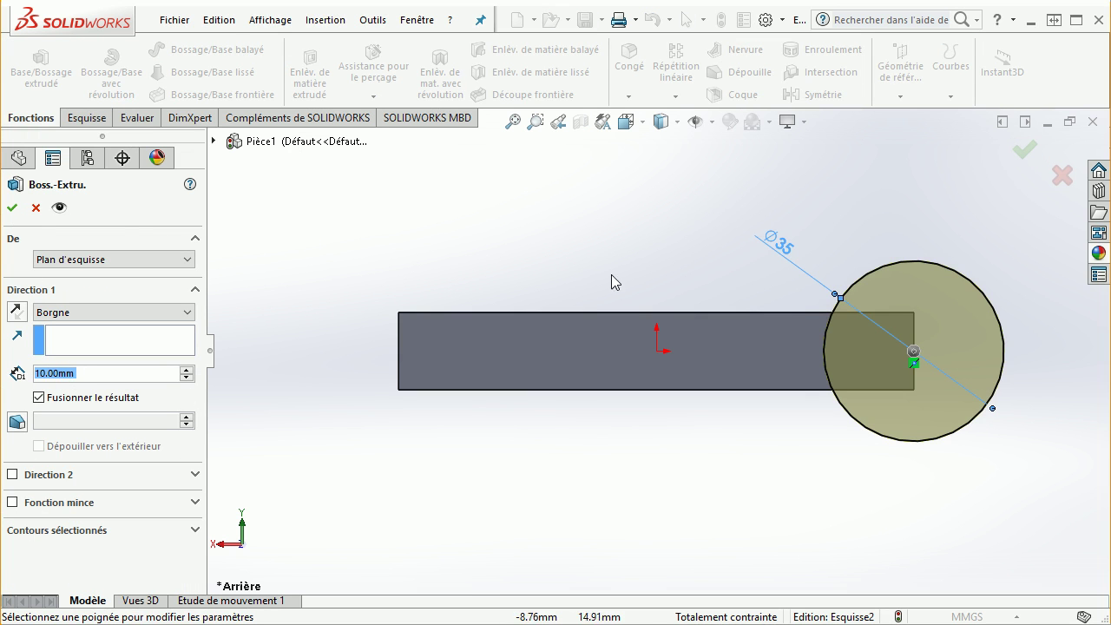
mouse_move(549, 240)
middle_down()
mouse_move(655, 324)
mouse_move(631, 318)
mouse_move(644, 325)
mouse_move(603, 290)
mouse_move(657, 324)
mouse_move(637, 309)
middle_up()
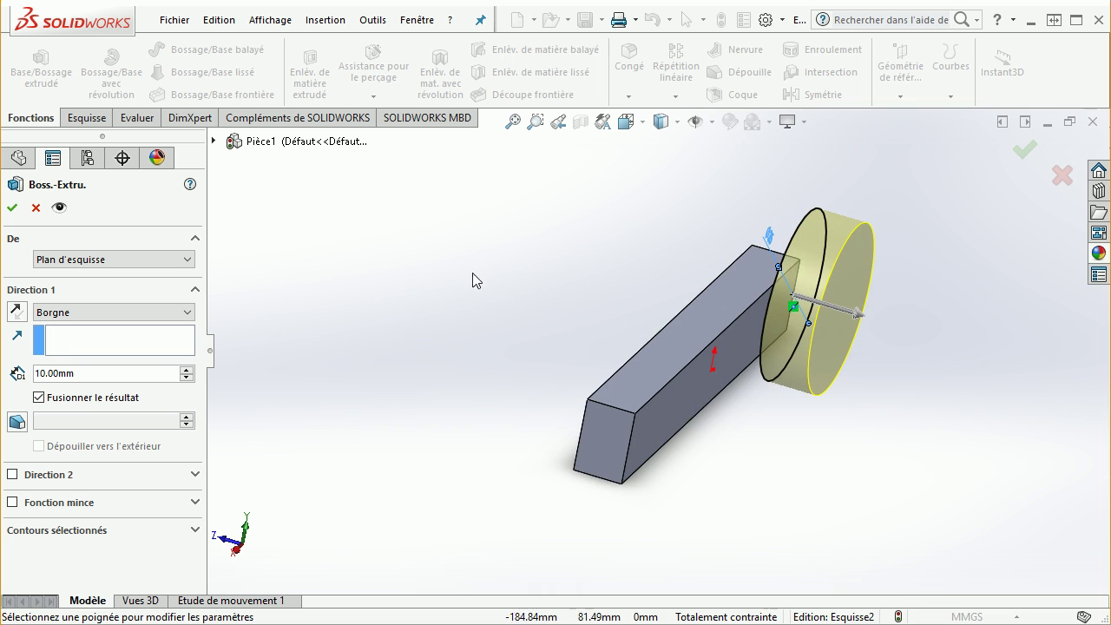
click(16, 313)
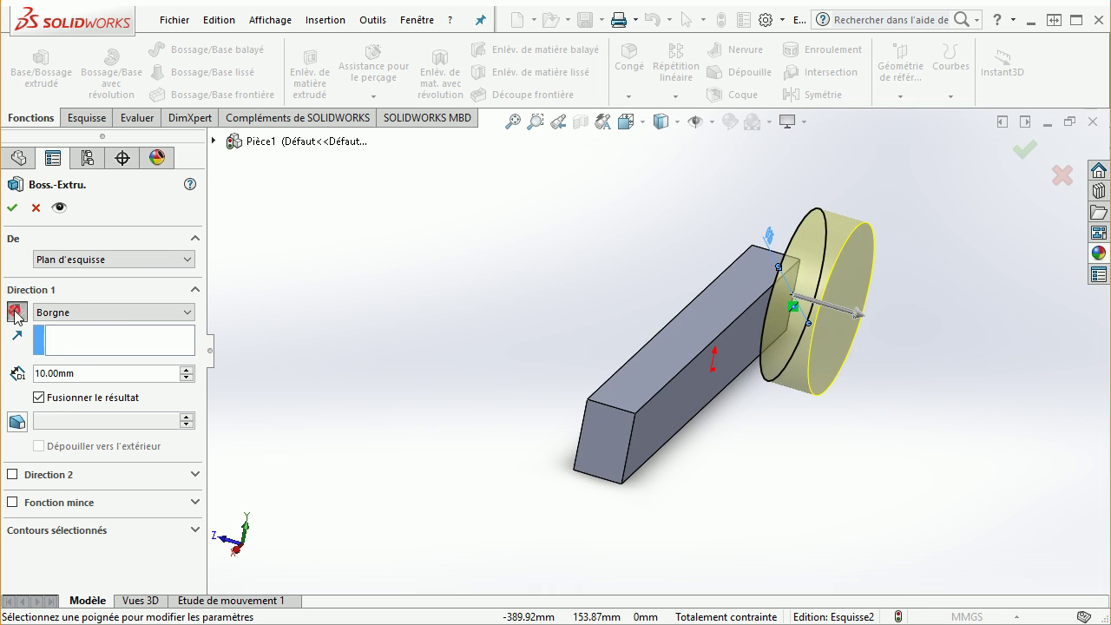
mouse_move(634, 247)
middle_down()
mouse_move(565, 228)
mouse_move(660, 261)
middle_up()
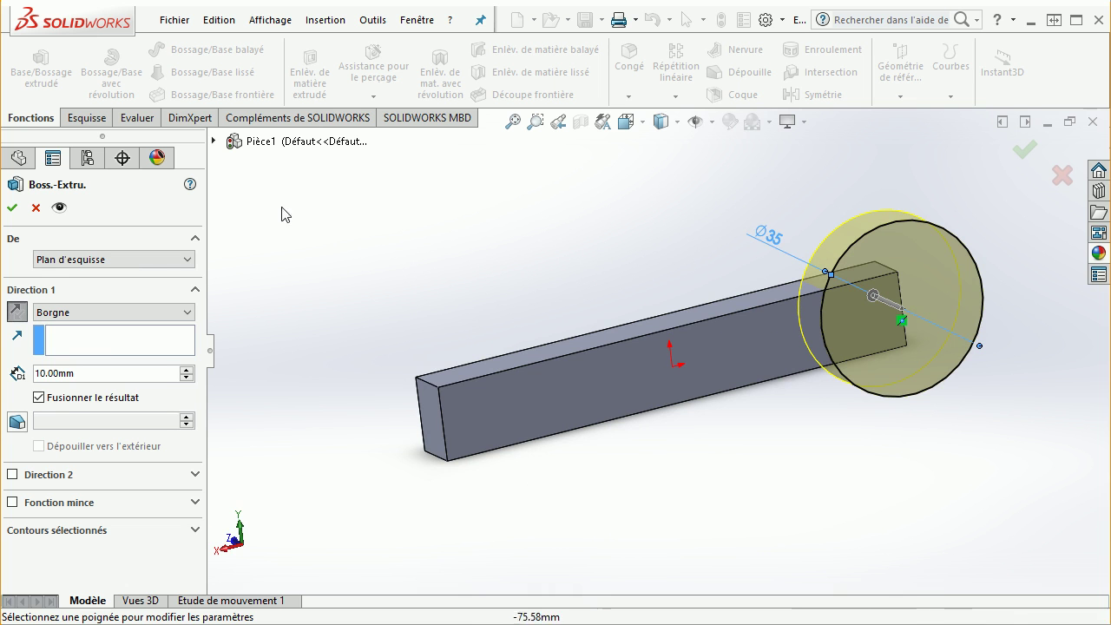
click(12, 207)
click(523, 279)
Select the bar's top face and start a new sketch on it.
mouse_move(706, 489)
middle_down()
mouse_move(672, 530)
mouse_move(681, 459)
mouse_move(650, 372)
mouse_move(565, 419)
mouse_move(695, 444)
mouse_move(682, 448)
mouse_move(683, 489)
mouse_move(660, 498)
mouse_move(682, 390)
middle_up()
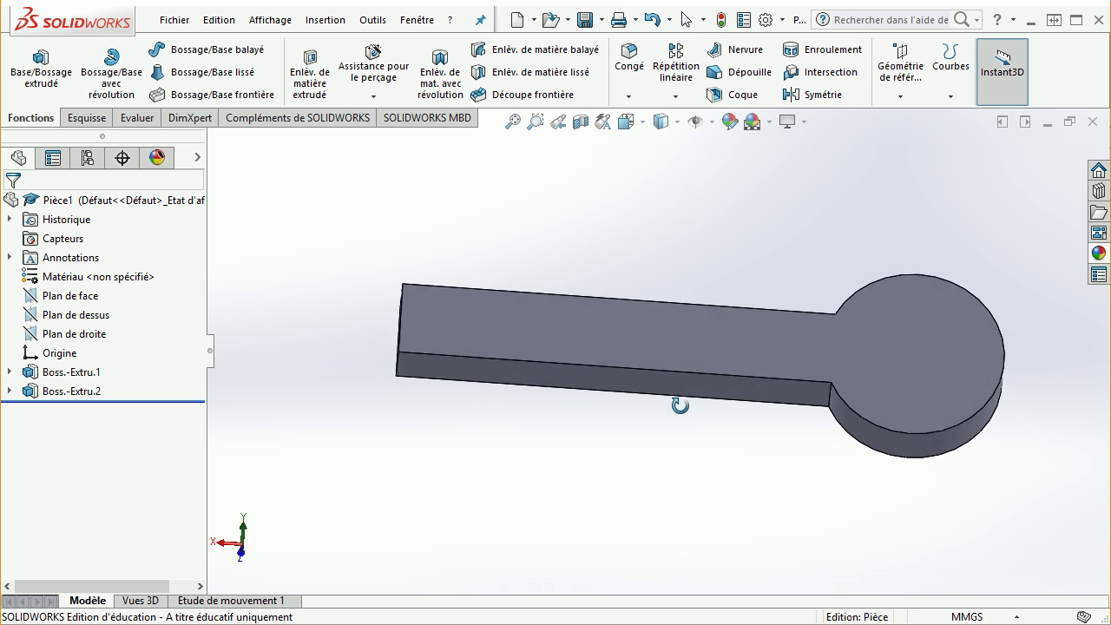
click(598, 328)
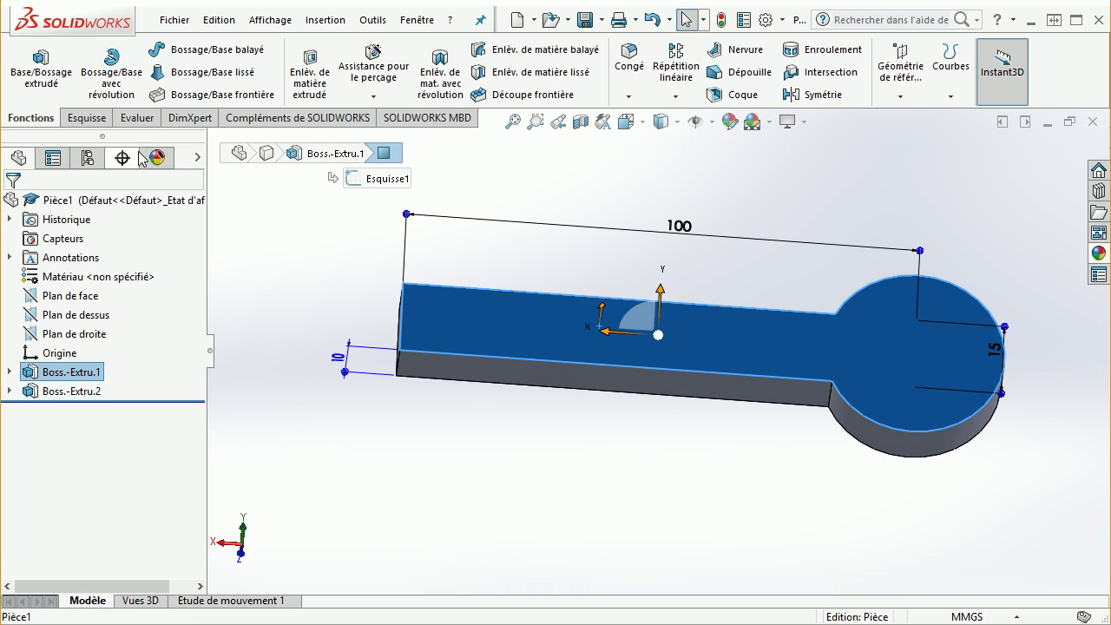
click(87, 118)
Draw a circle centred on the midpoint of the bar's left end.
click(28, 59)
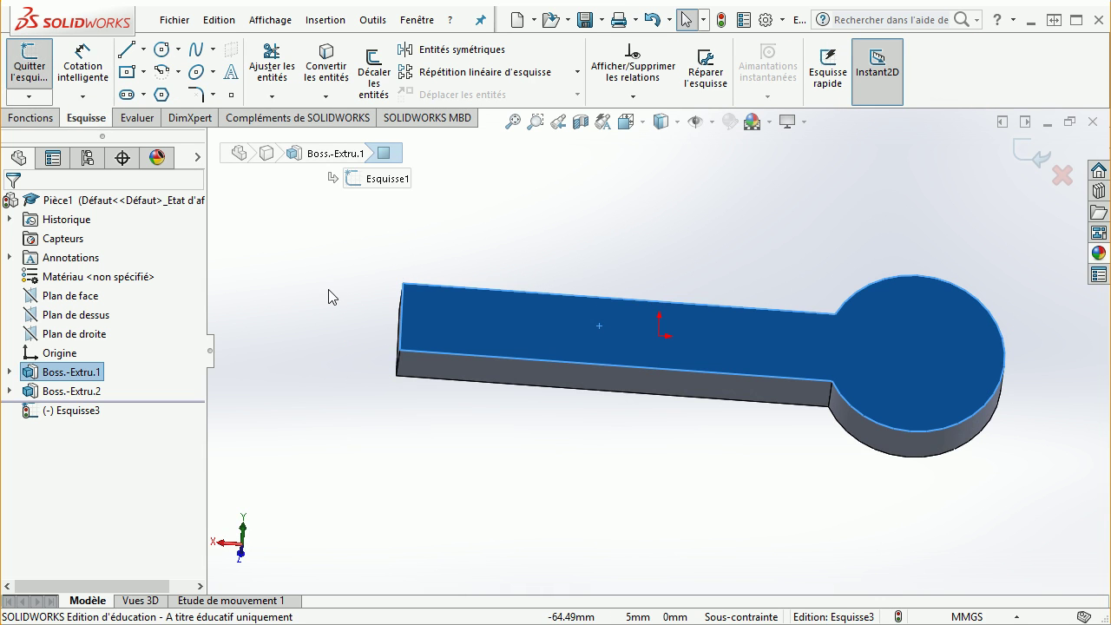
key(ctrl+8)
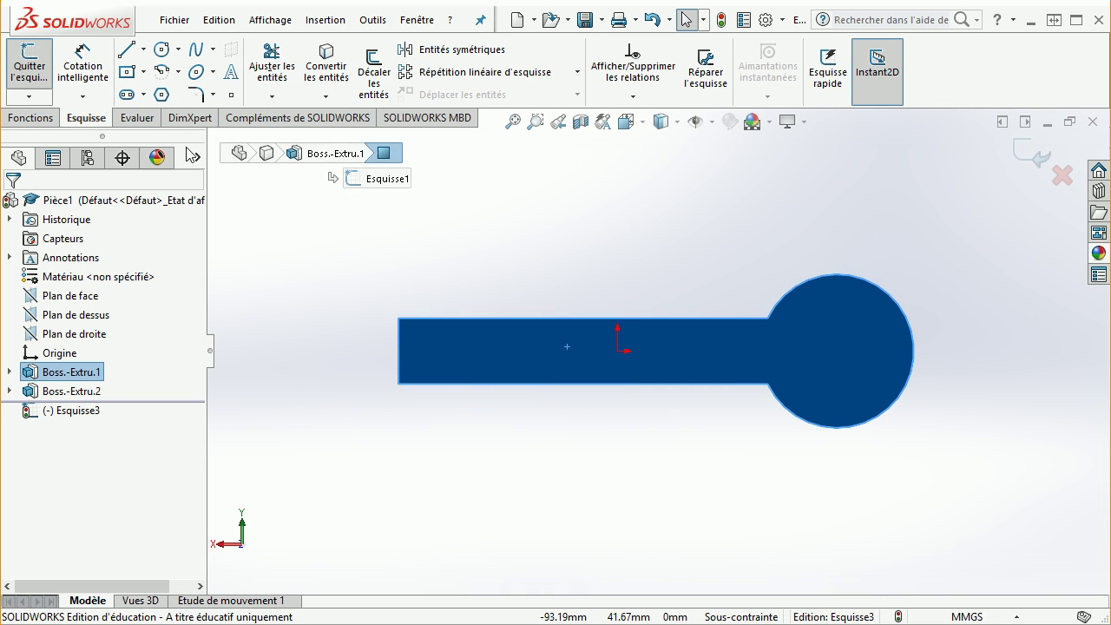
click(162, 49)
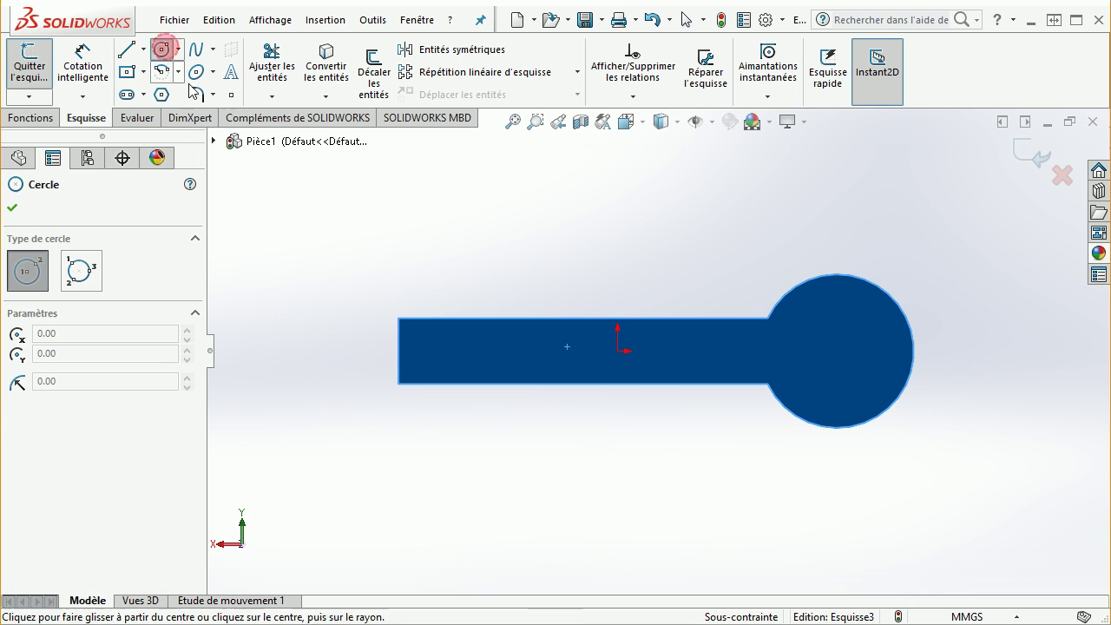
click(398, 350)
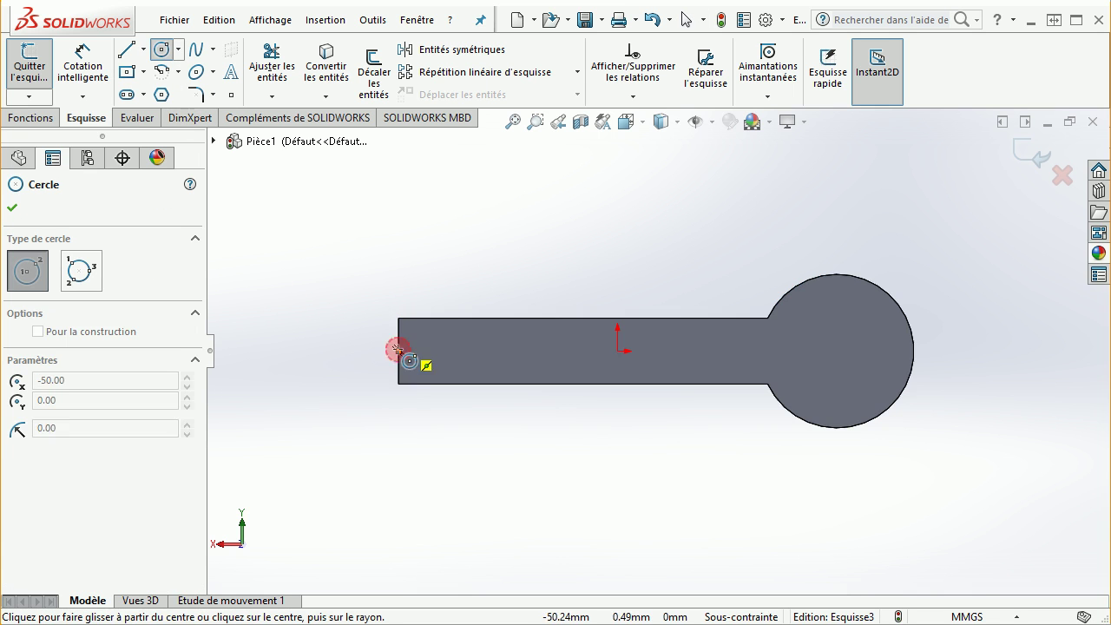
click(460, 412)
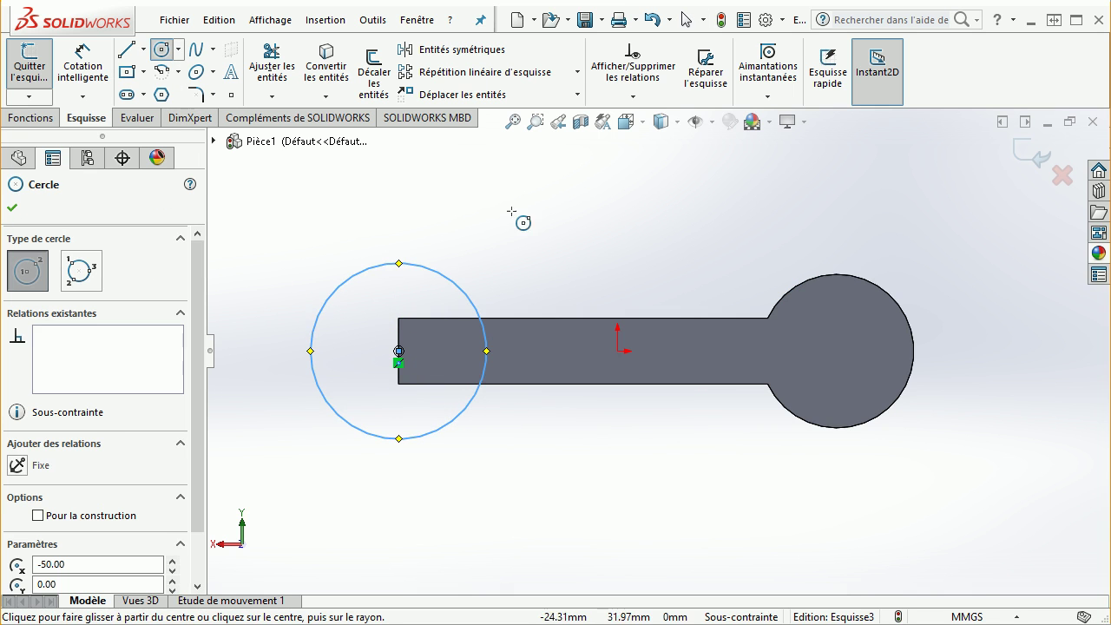
Dimension the left-end circle's diameter to 35 mm.
click(81, 57)
click(343, 289)
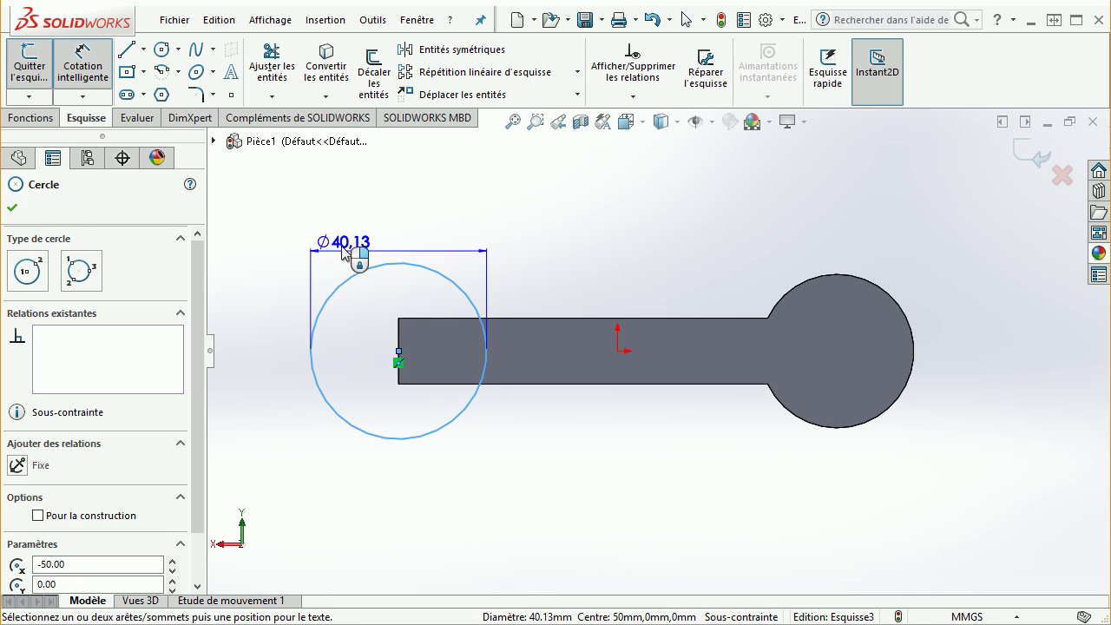
click(347, 218)
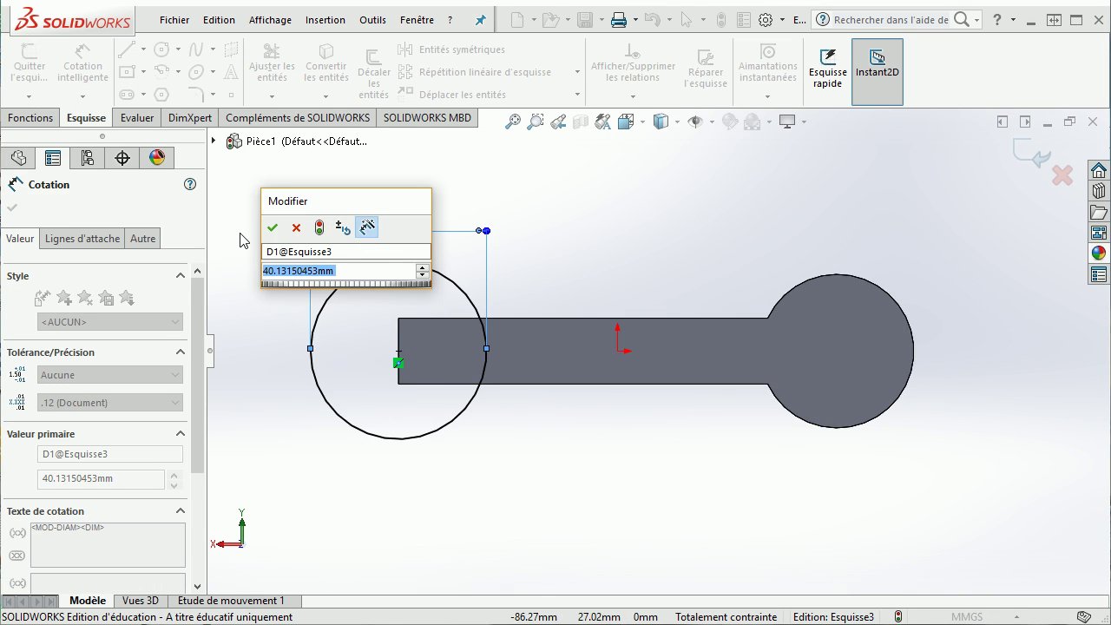
text(35)
key(Return)
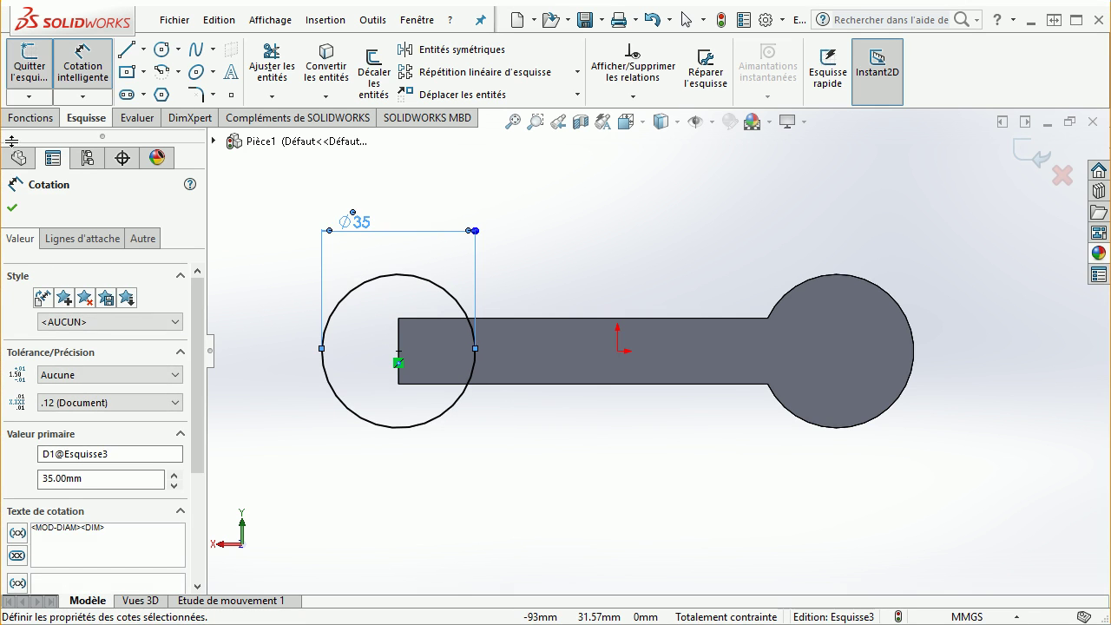
click(15, 211)
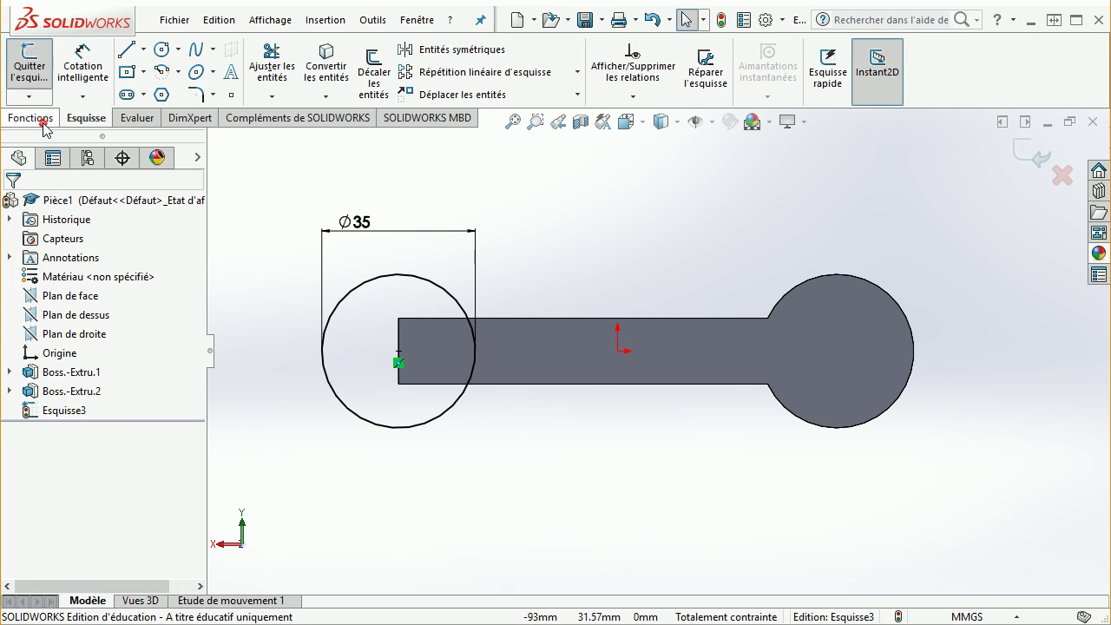
Extrude the left Ø35 circle 10 mm in the reversed direction into a second disc, then select the top face.
click(30, 117)
click(50, 75)
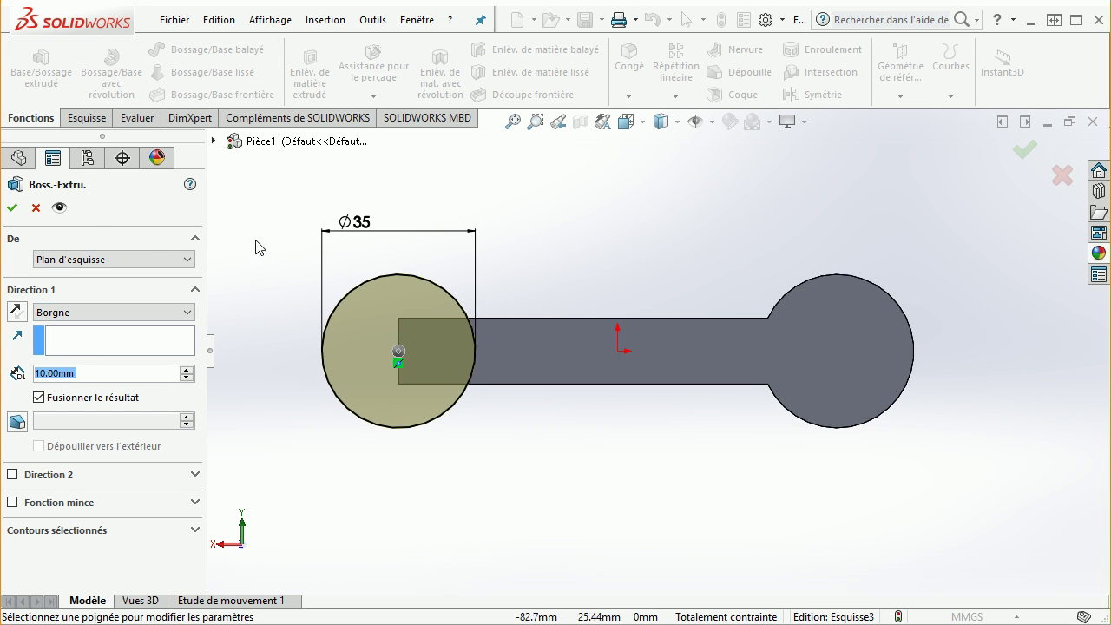
middle_drag(258, 248, 345, 364)
click(18, 312)
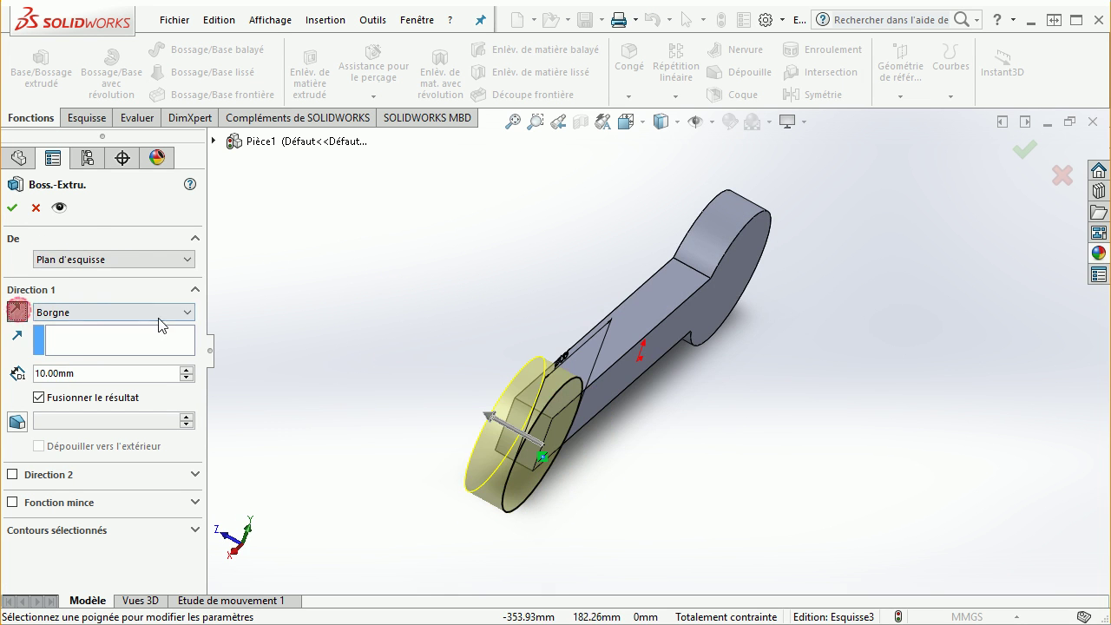
click(10, 208)
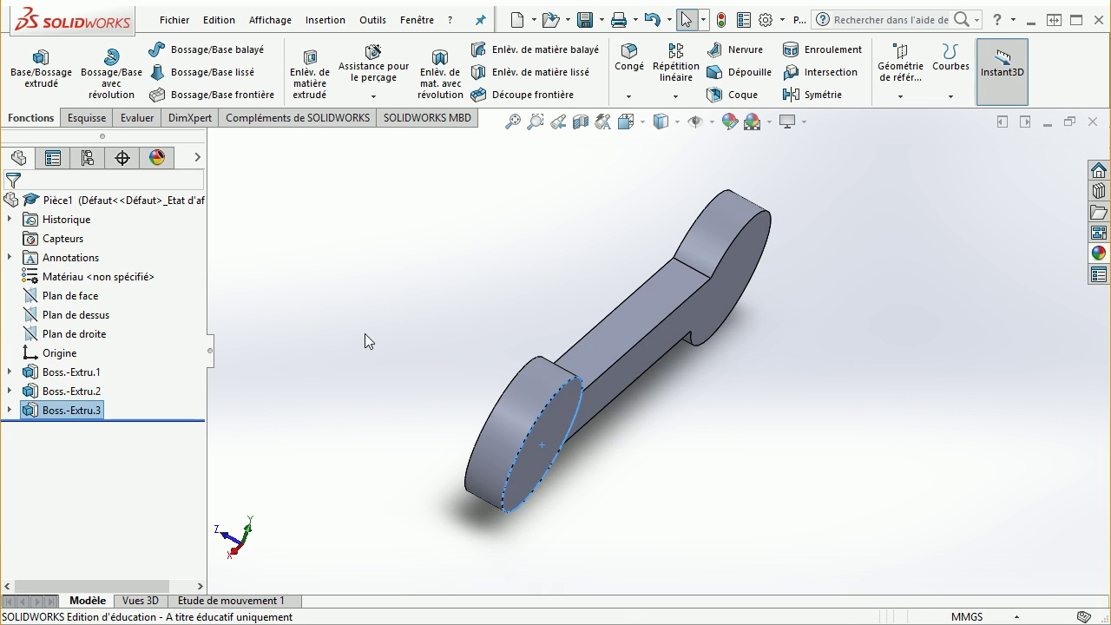
mouse_move(719, 469)
middle_down()
mouse_move(575, 373)
mouse_move(588, 454)
mouse_move(640, 298)
middle_up()
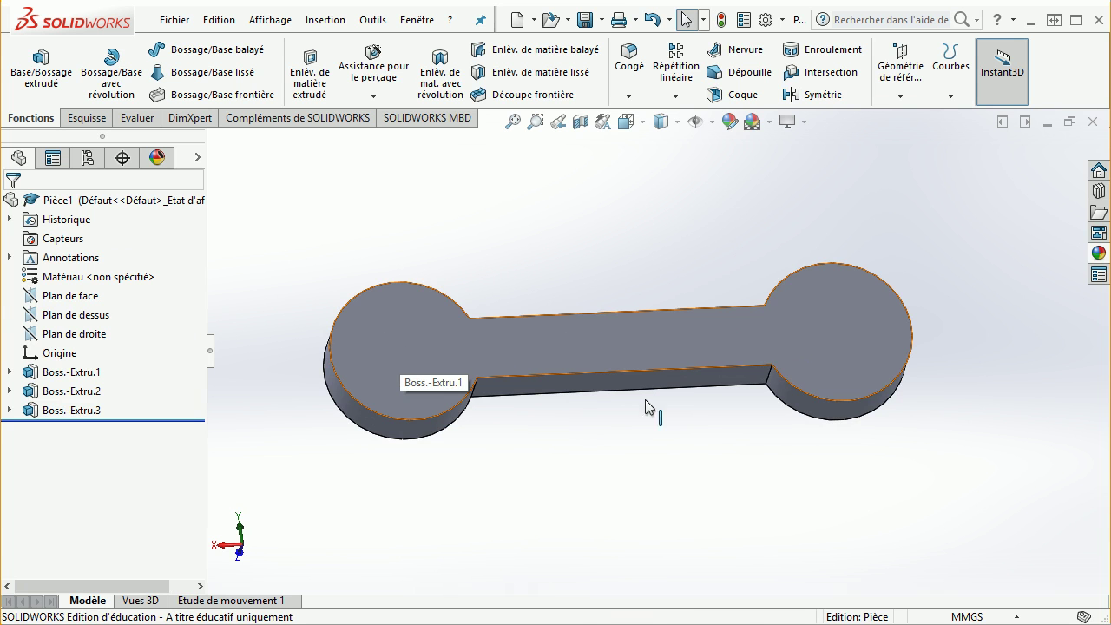
click(391, 364)
Start a sketch on the top face and draw a circle centred on each end disc.
click(87, 118)
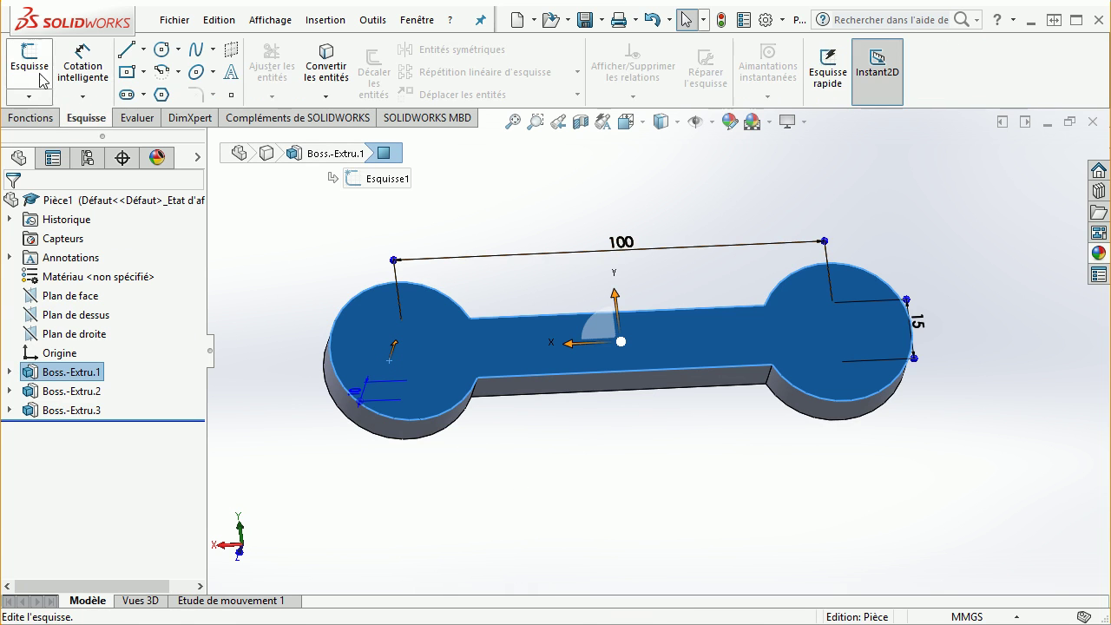
click(30, 63)
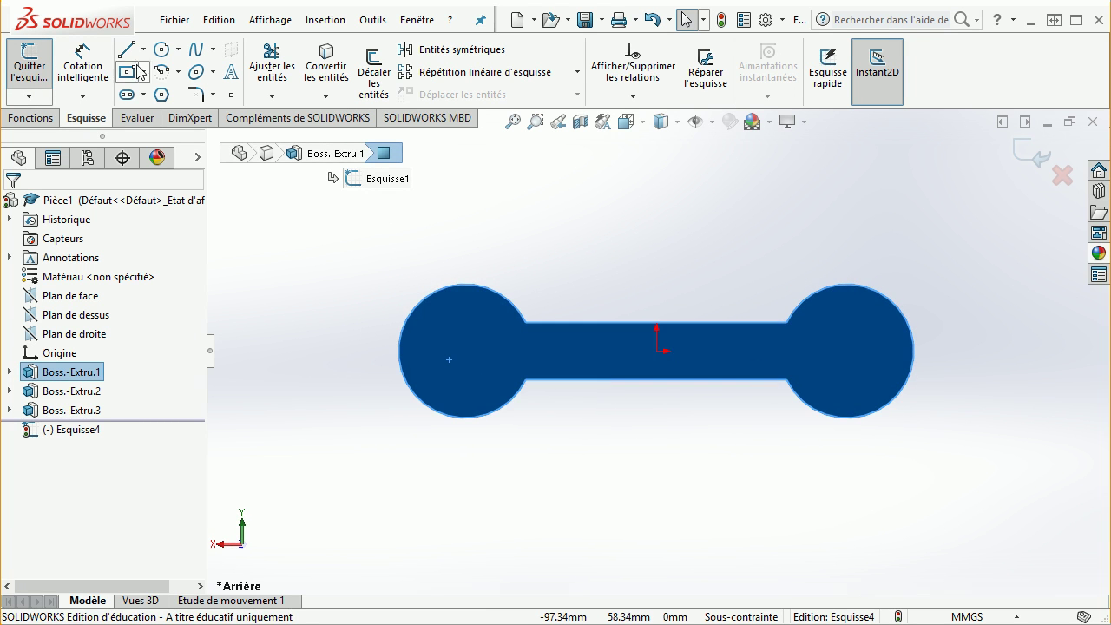
click(160, 50)
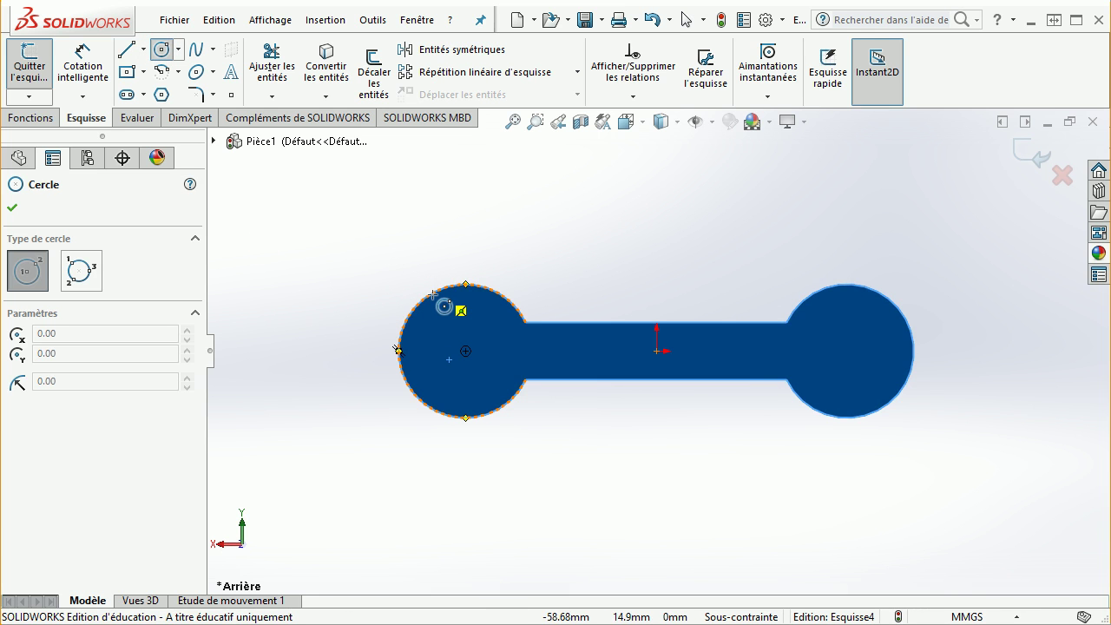
click(466, 351)
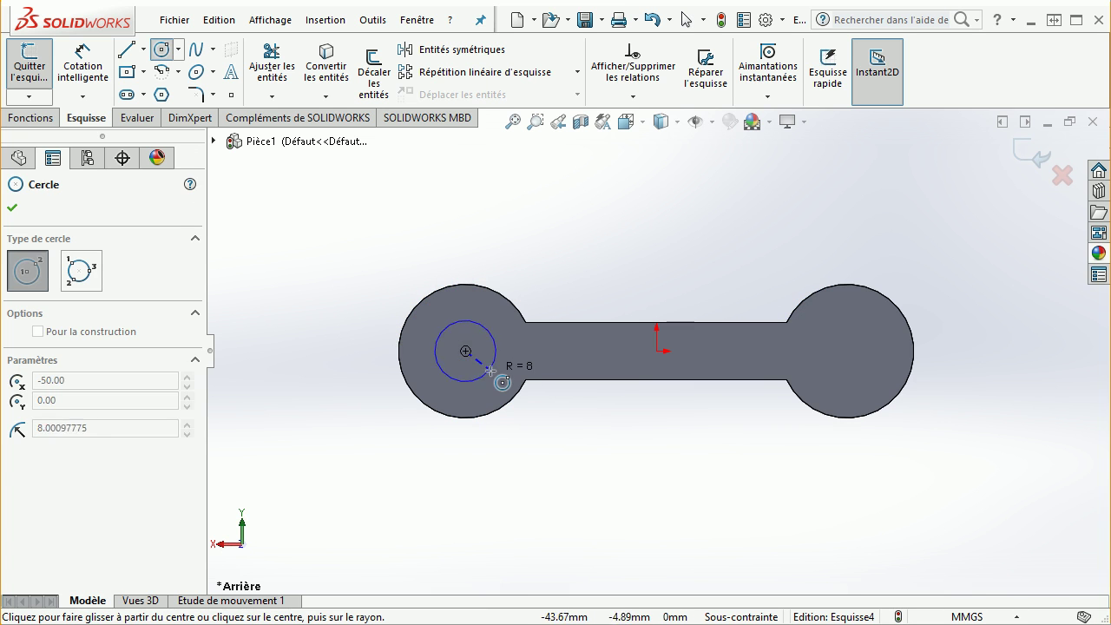
click(492, 370)
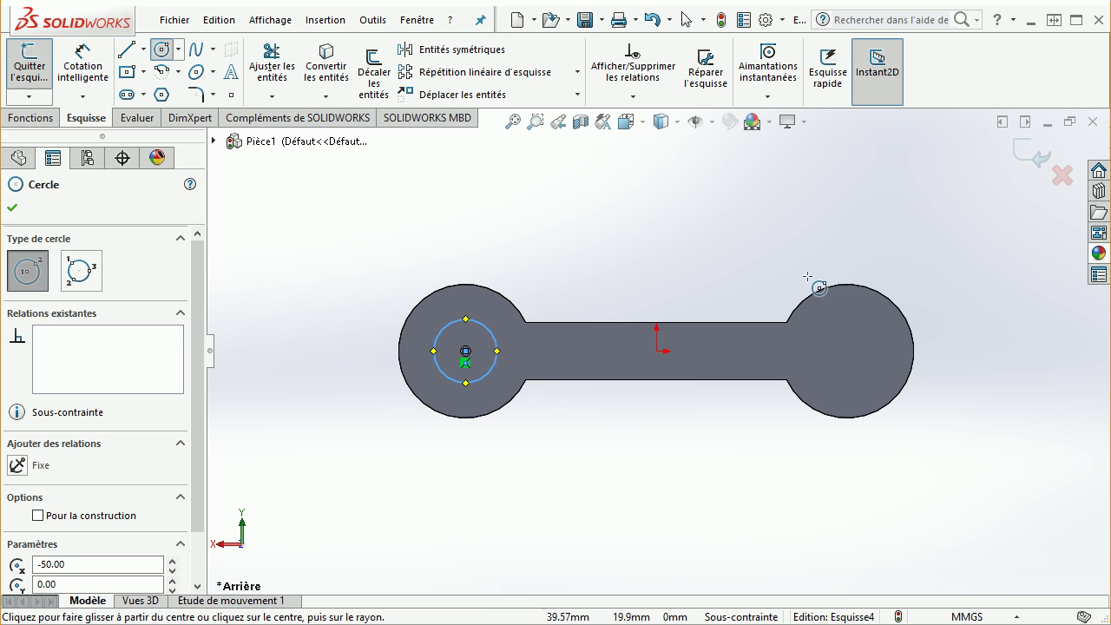
click(846, 351)
click(871, 375)
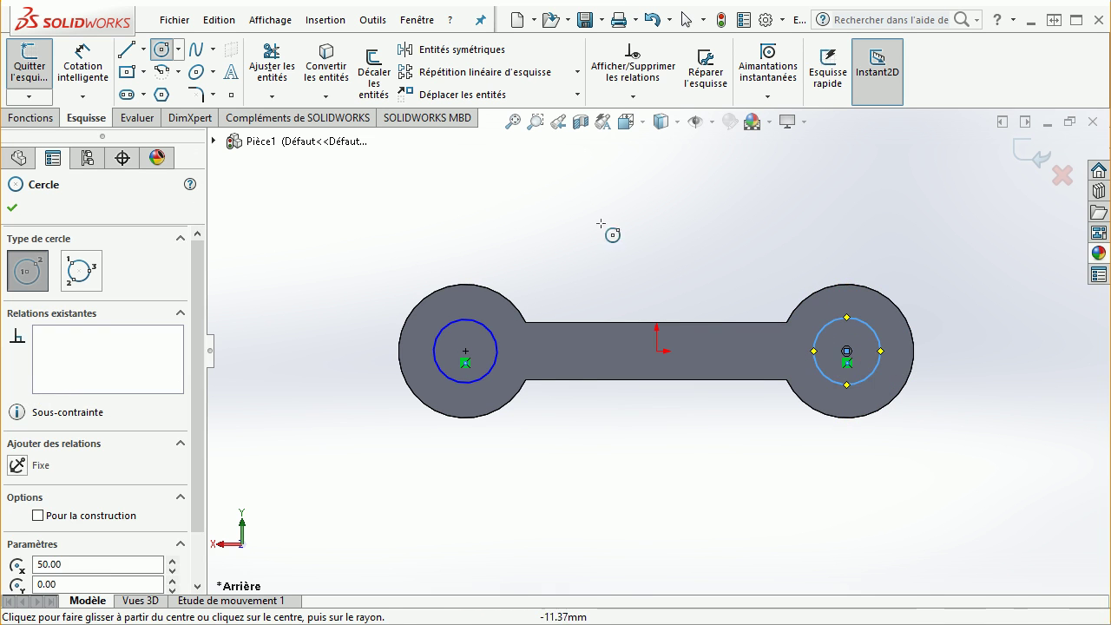
Dimension the left circle's diameter as 20 mm.
click(83, 61)
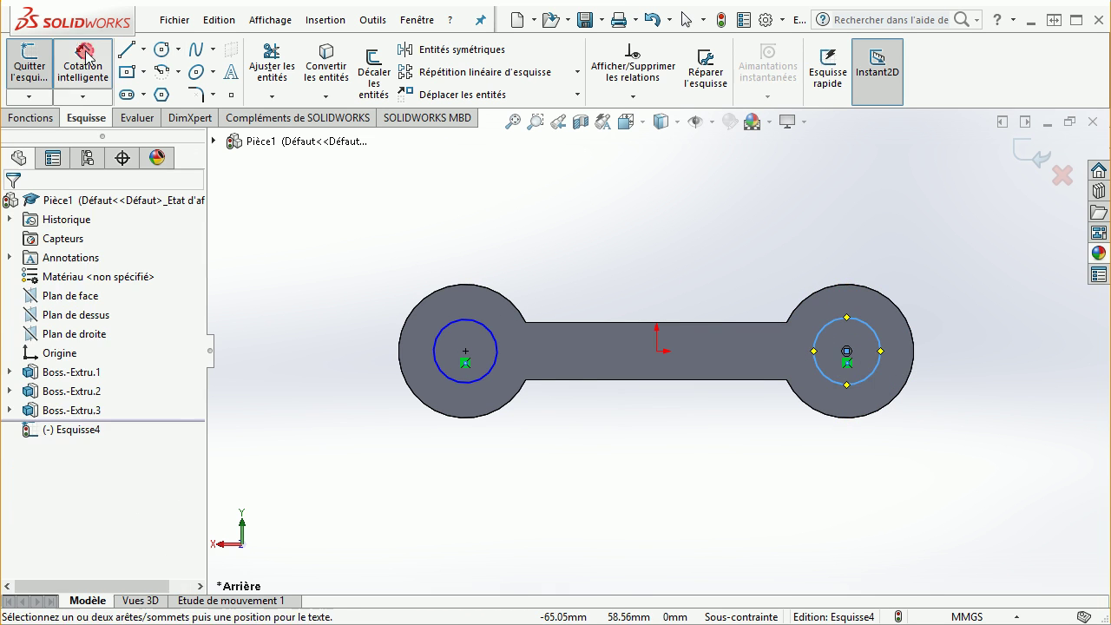
click(443, 334)
click(399, 263)
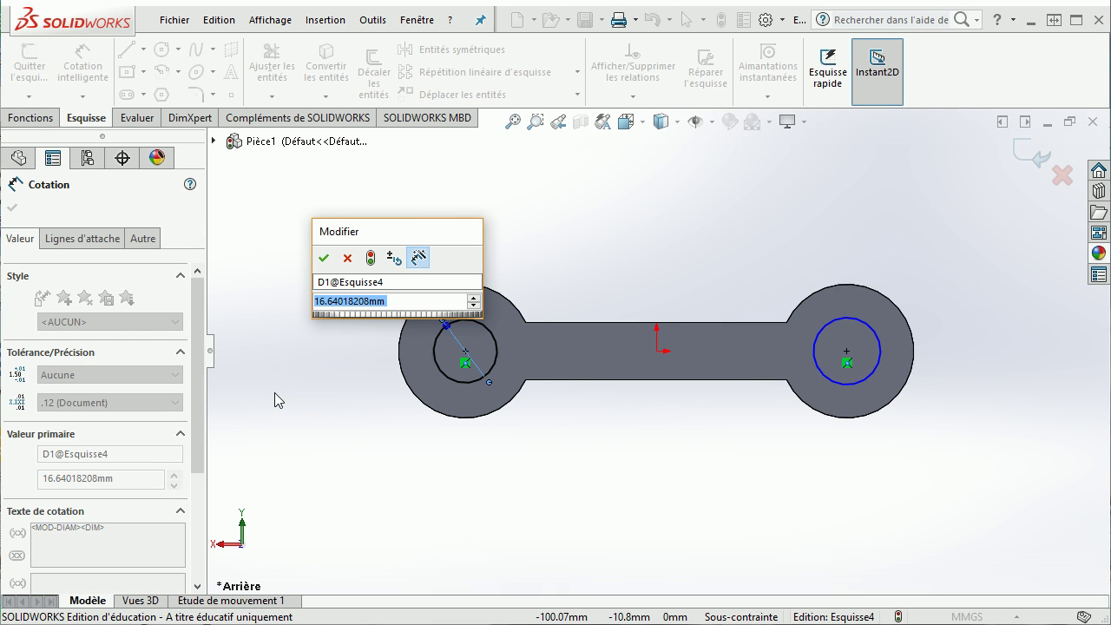
text(20)
key(Return)
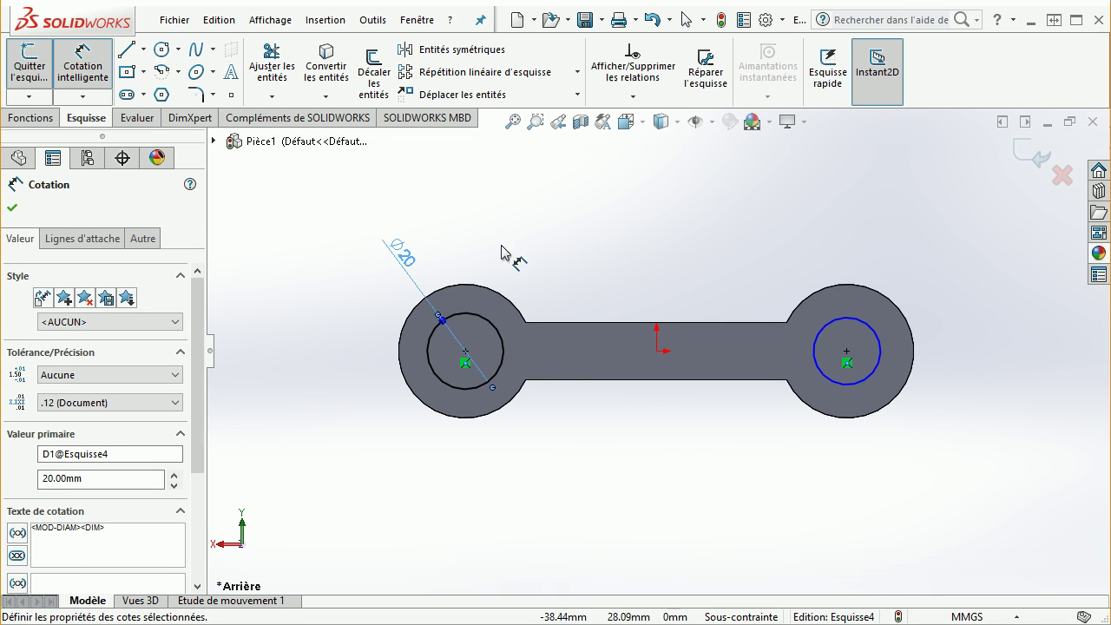
click(13, 208)
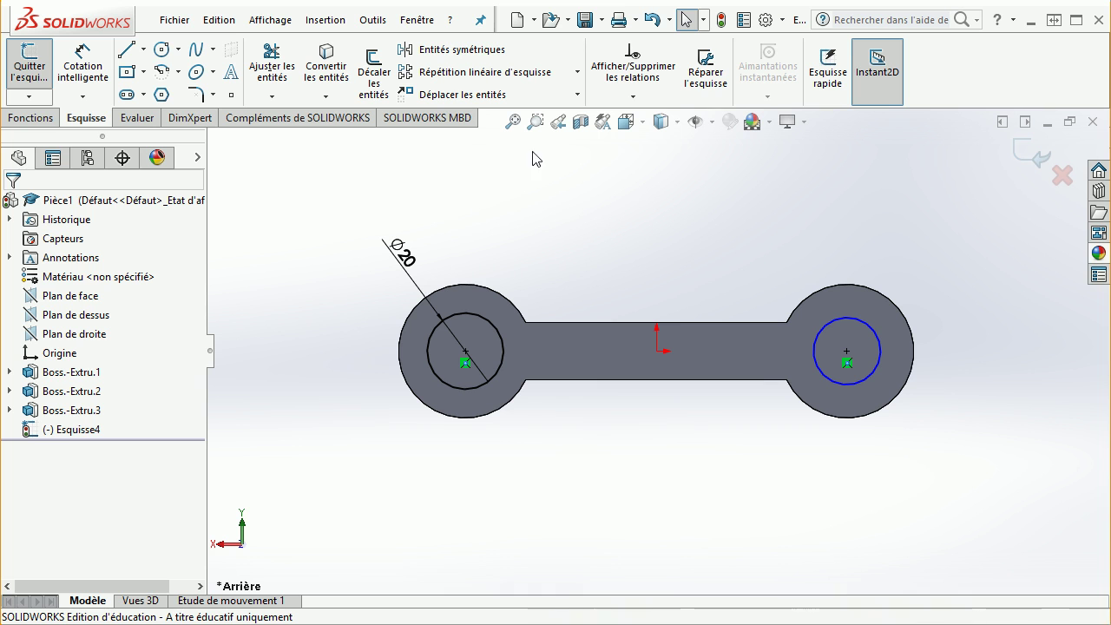
Add an Equal relation between the left and right circles so both are Ø20.
click(642, 97)
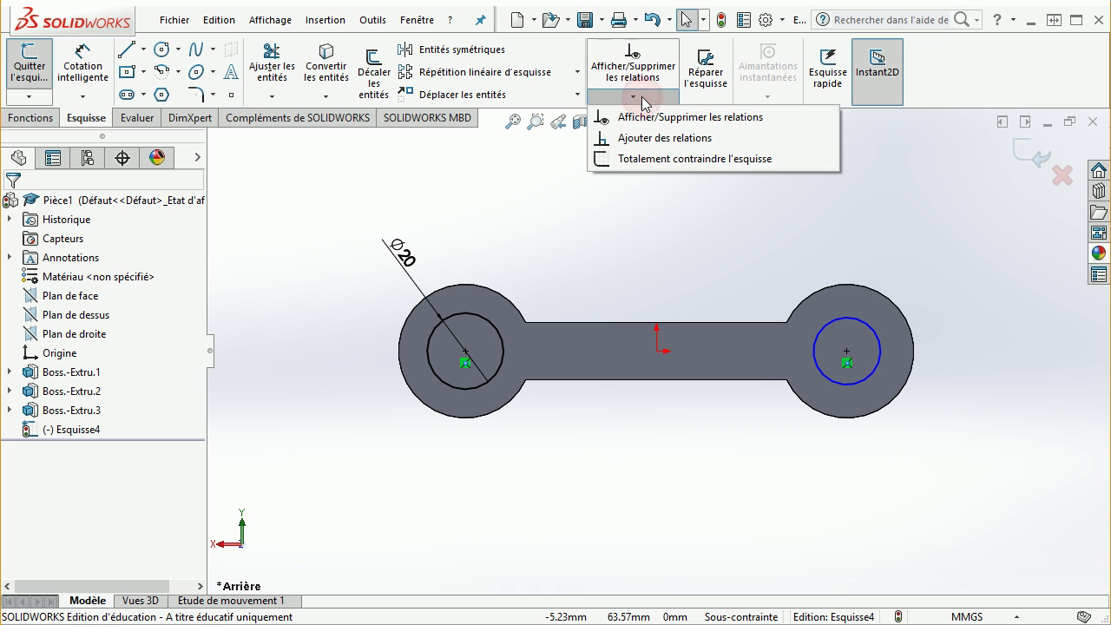
click(644, 137)
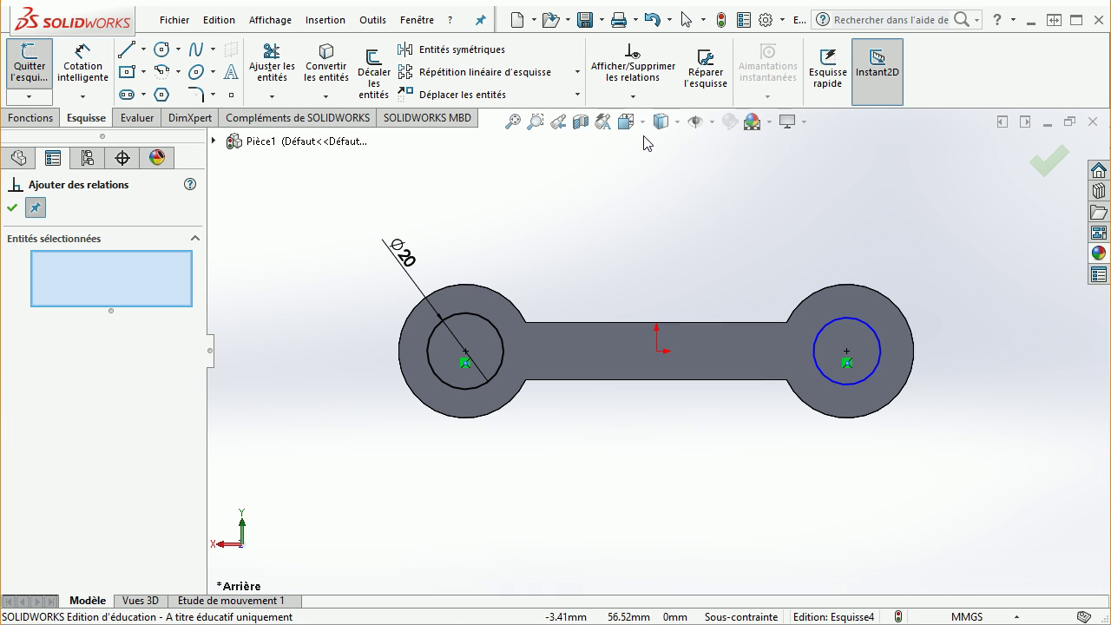
click(495, 329)
click(868, 331)
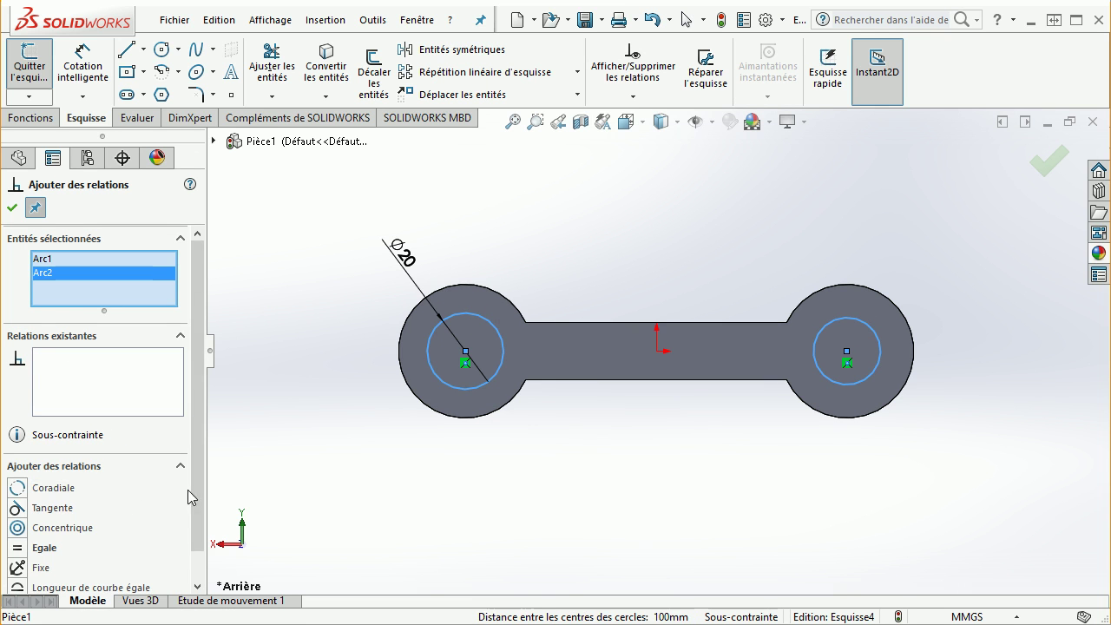
click(20, 552)
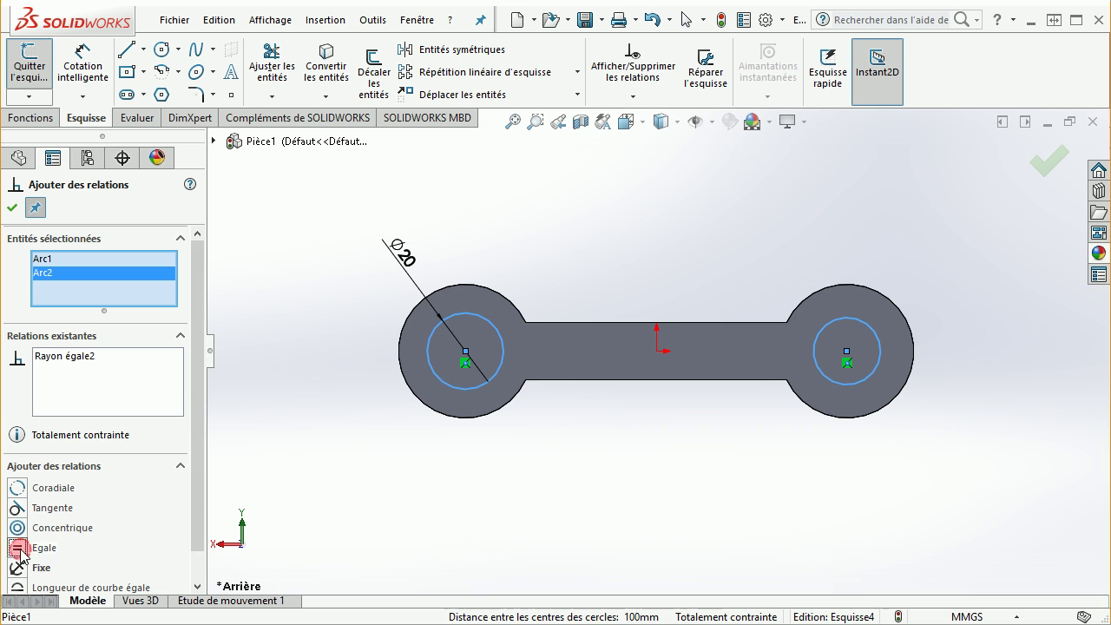
click(11, 209)
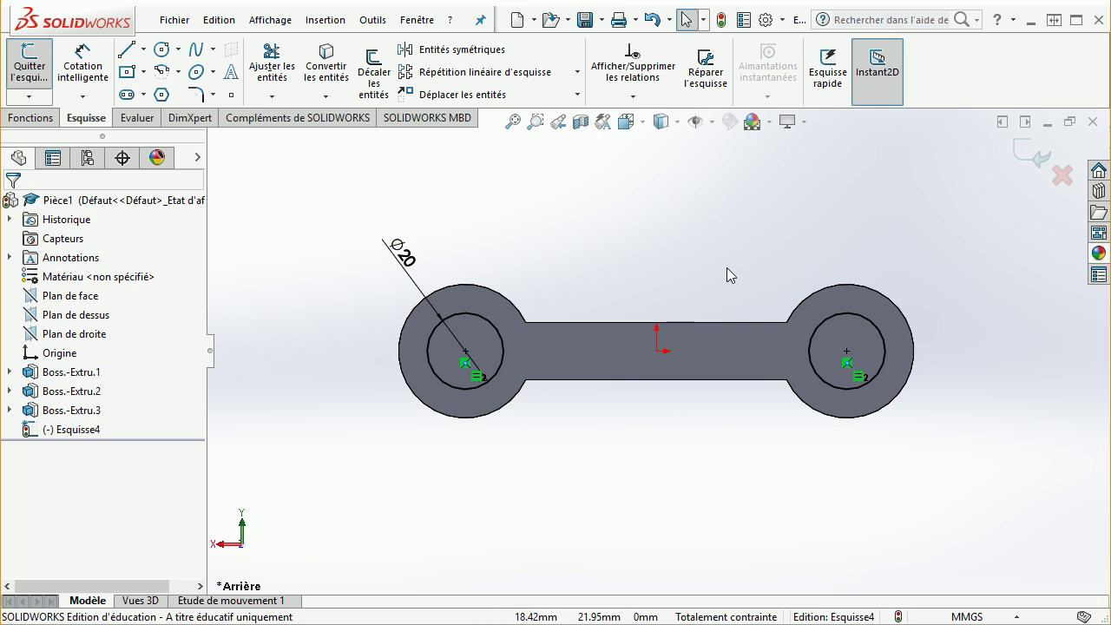
Cut the two Ø20 circles Through All to bore holes through both end discs.
mouse_move(664, 474)
middle_down()
mouse_move(673, 328)
mouse_move(663, 311)
middle_up()
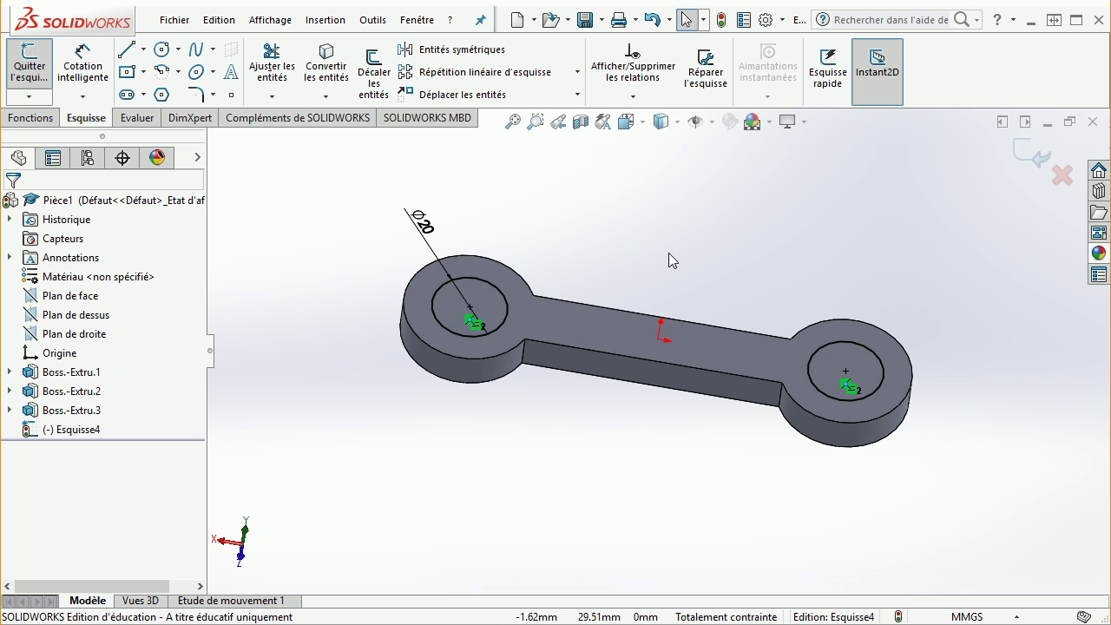
click(34, 118)
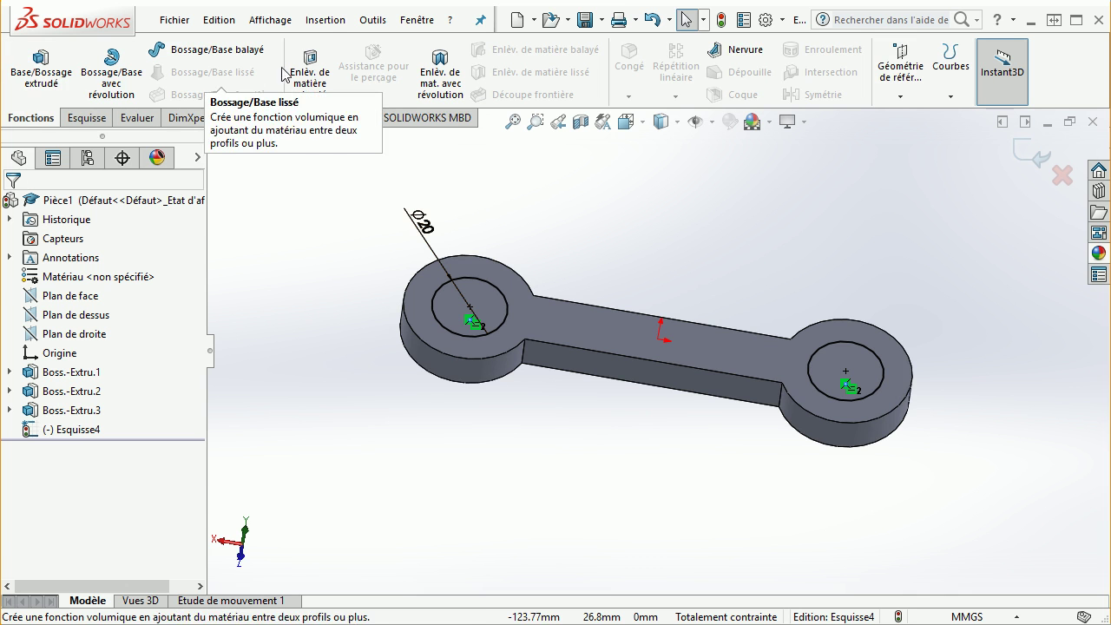
click(314, 70)
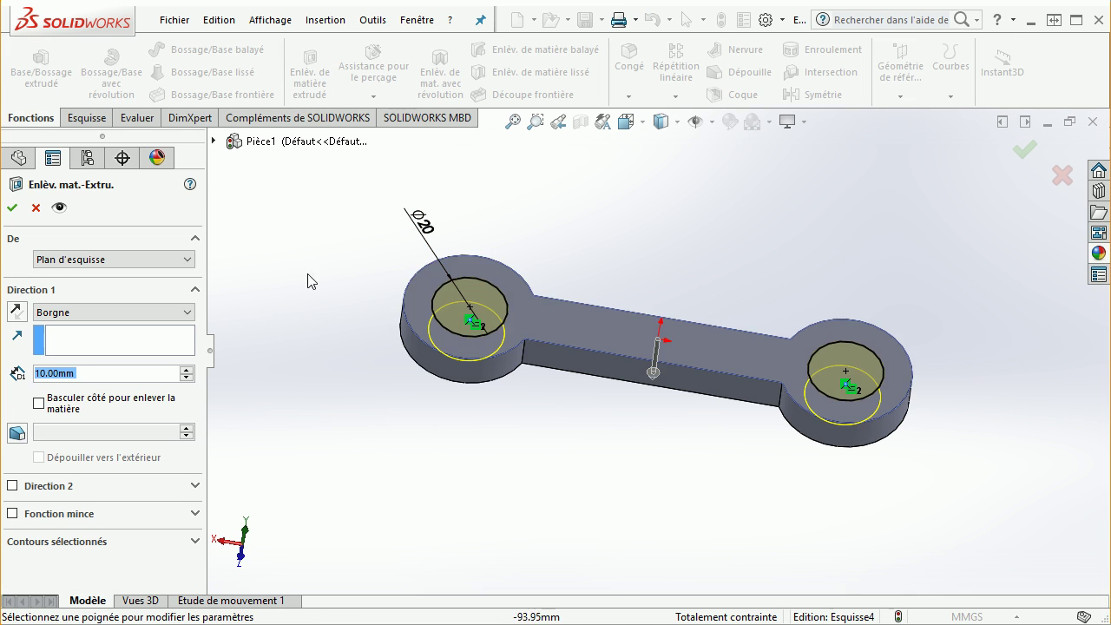
mouse_move(322, 389)
middle_down()
mouse_move(402, 243)
mouse_move(333, 228)
mouse_move(330, 202)
mouse_move(349, 293)
mouse_move(275, 365)
middle_up()
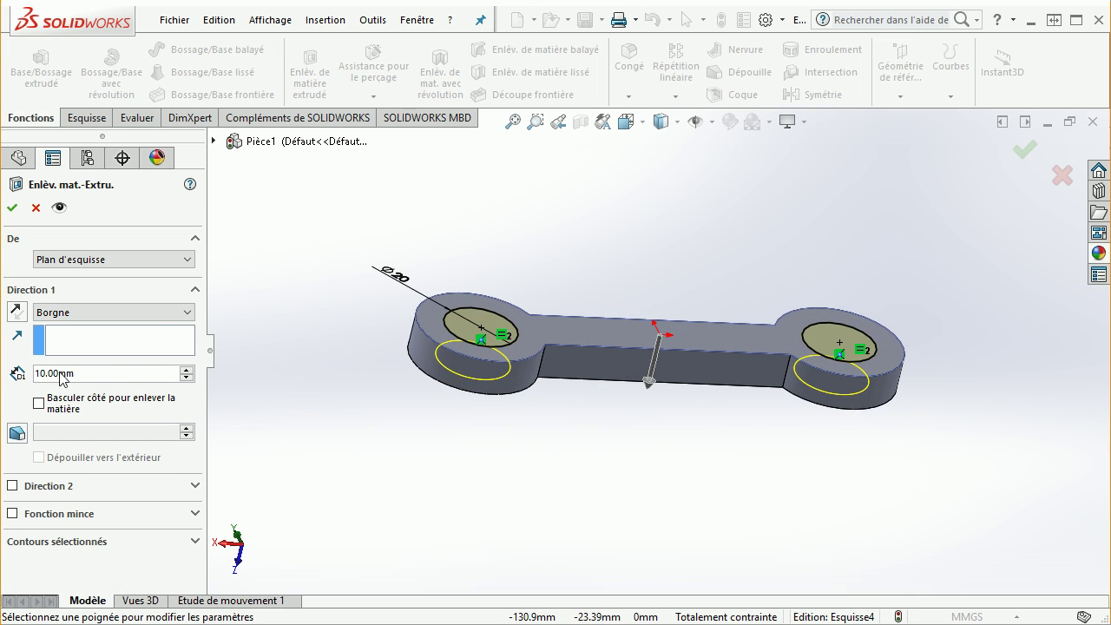
click(178, 314)
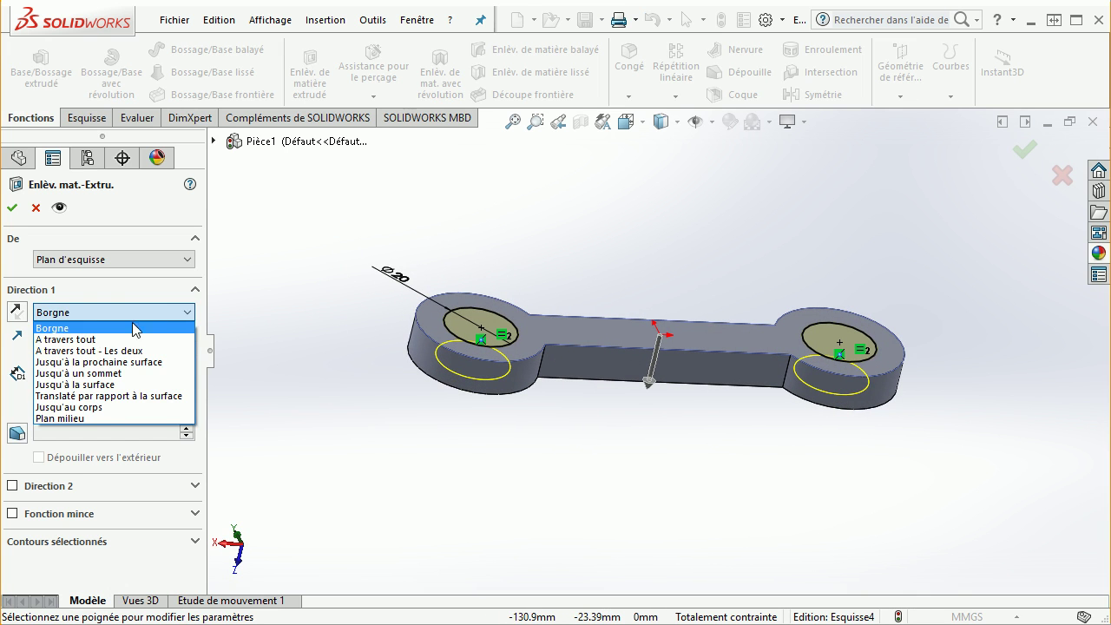
click(102, 340)
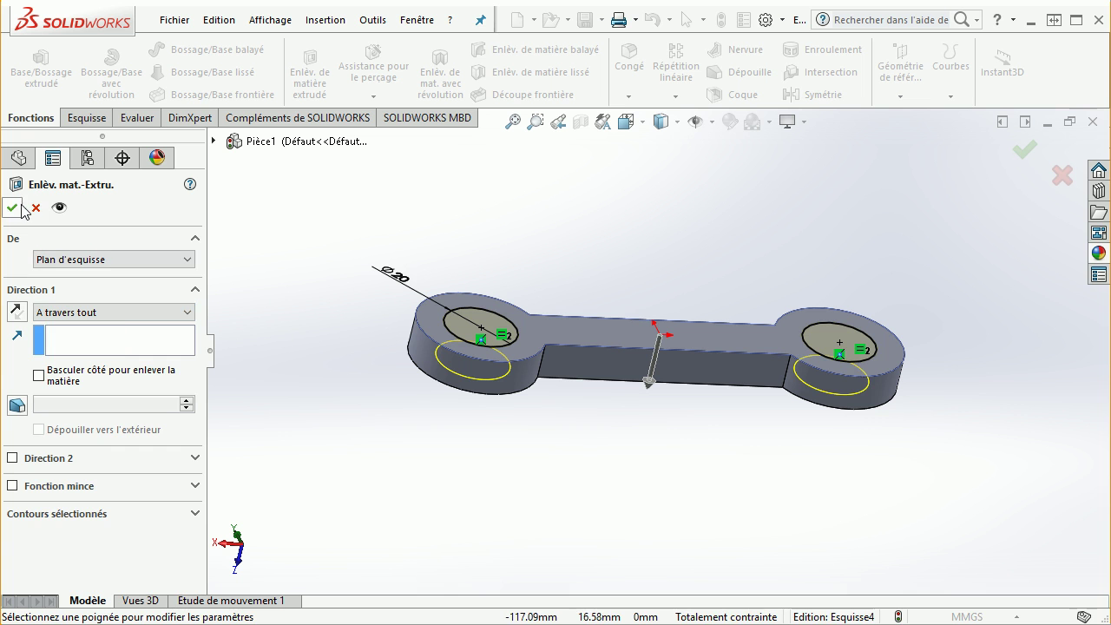
key(Return)
click(496, 208)
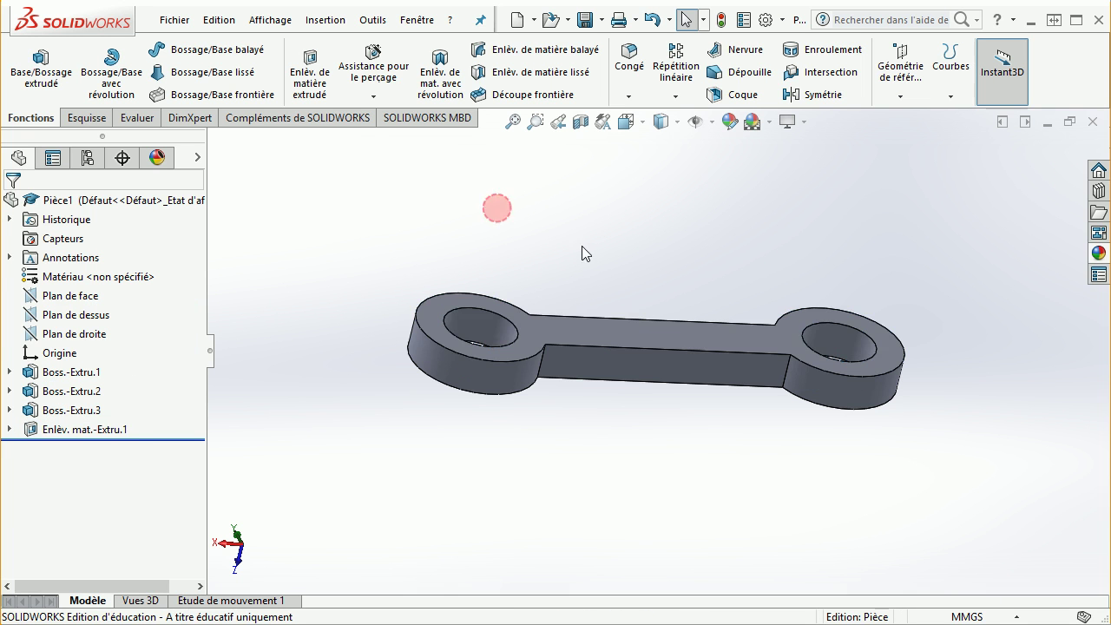
mouse_move(605, 283)
middle_down()
mouse_move(596, 397)
mouse_move(509, 426)
mouse_move(556, 521)
mouse_move(539, 535)
mouse_move(523, 243)
mouse_move(434, 391)
mouse_move(537, 412)
mouse_move(568, 372)
mouse_move(568, 300)
mouse_move(573, 423)
mouse_move(600, 449)
mouse_move(585, 491)
mouse_move(556, 486)
mouse_move(556, 496)
middle_up()
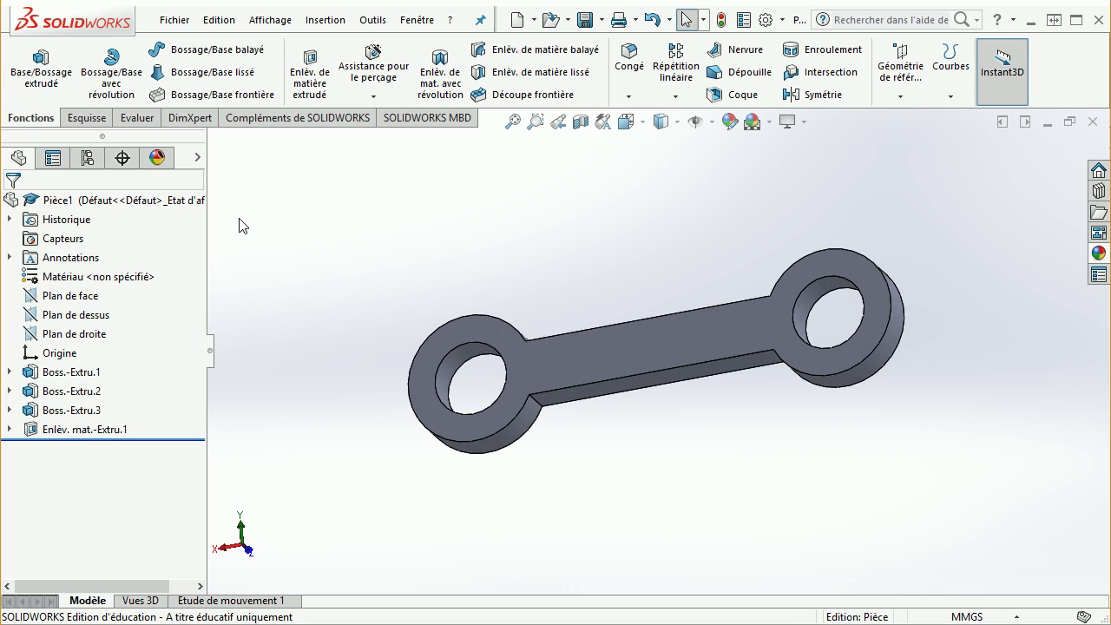
middle_drag(353, 248, 344, 389)
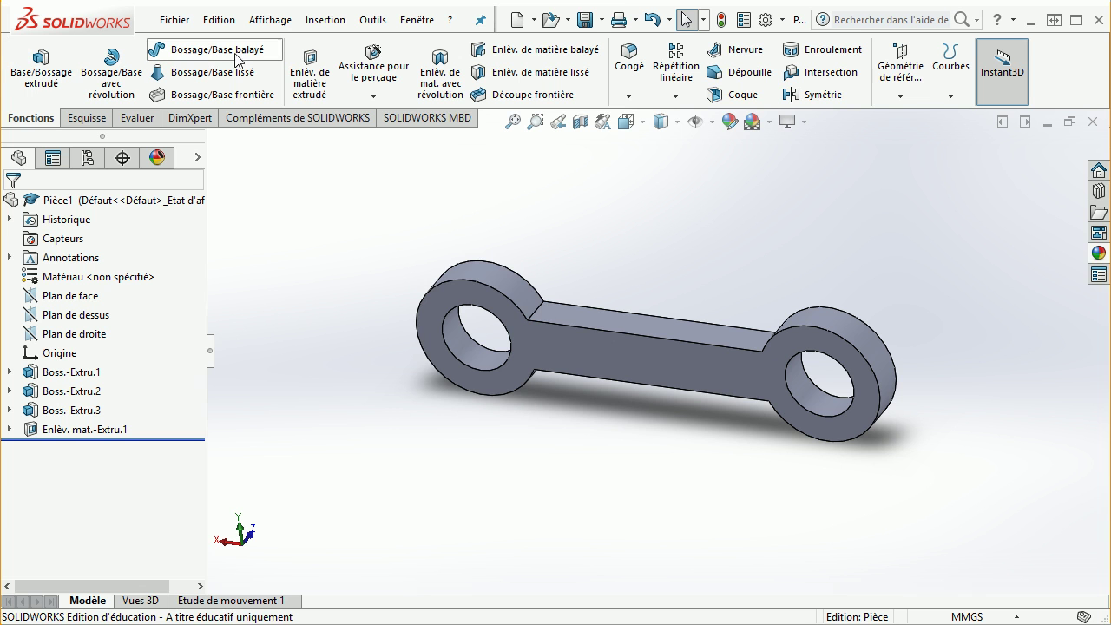
Start a fillet and select the first two bar-to-disc junction edges.
click(631, 60)
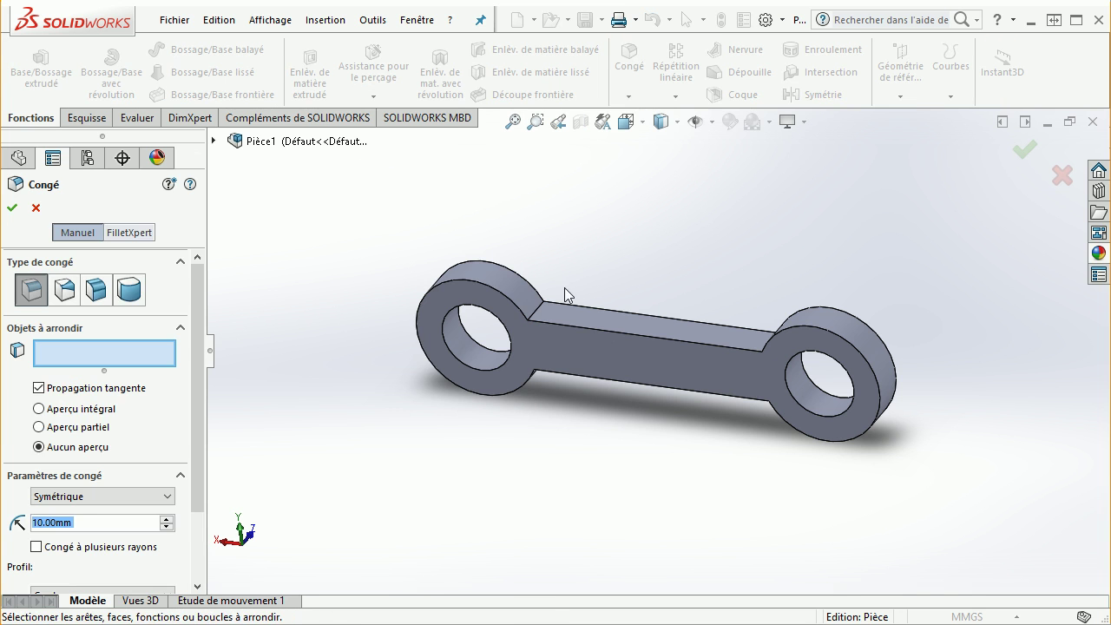
click(540, 308)
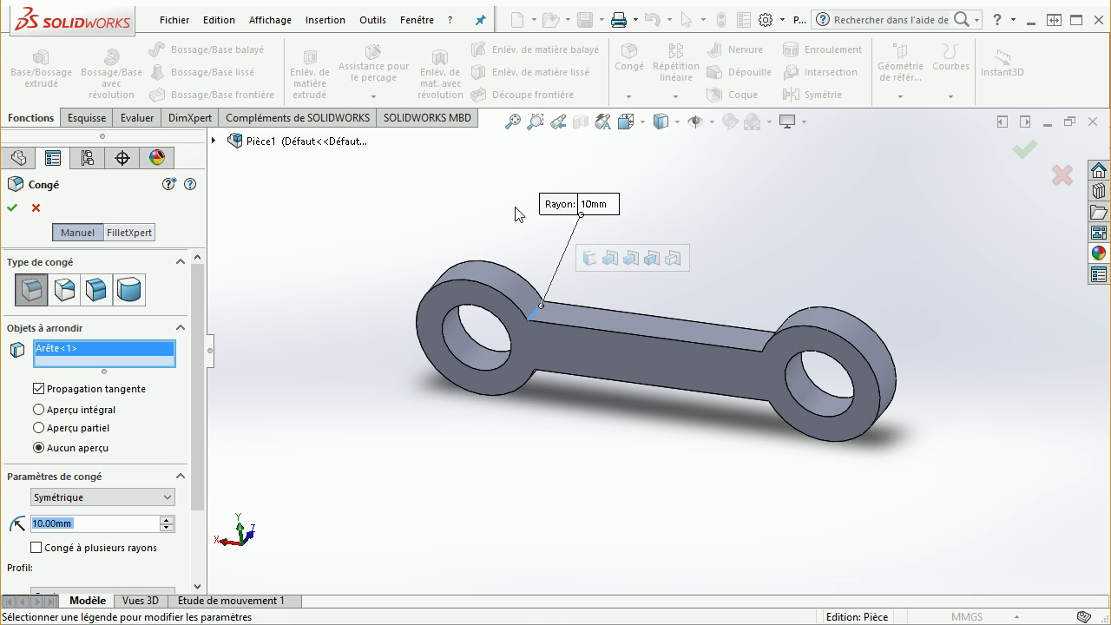
middle_drag(521, 214, 552, 270)
scroll(756, 357, down, 2)
scroll(793, 352, down, 2)
scroll(725, 321, down, 2)
click(693, 322)
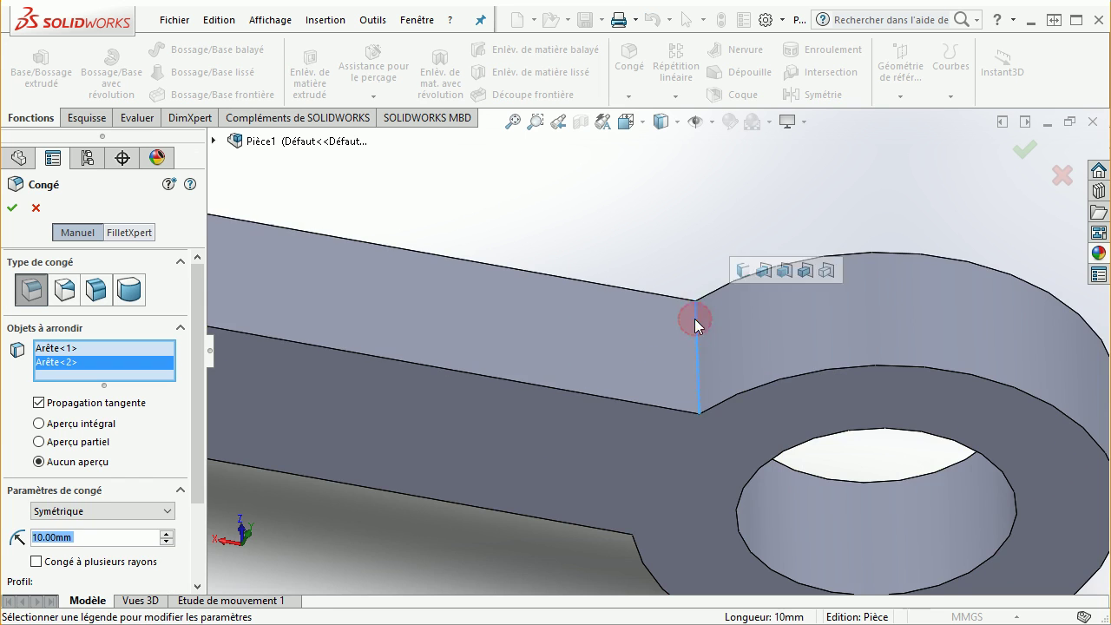
scroll(658, 238, up, 3)
scroll(652, 243, up, 2)
Add the two remaining junction edges and apply the 10 mm fillet.
middle_drag(485, 438, 442, 169)
scroll(437, 392, down, 3)
scroll(465, 358, down, 5)
scroll(465, 357, down, 1)
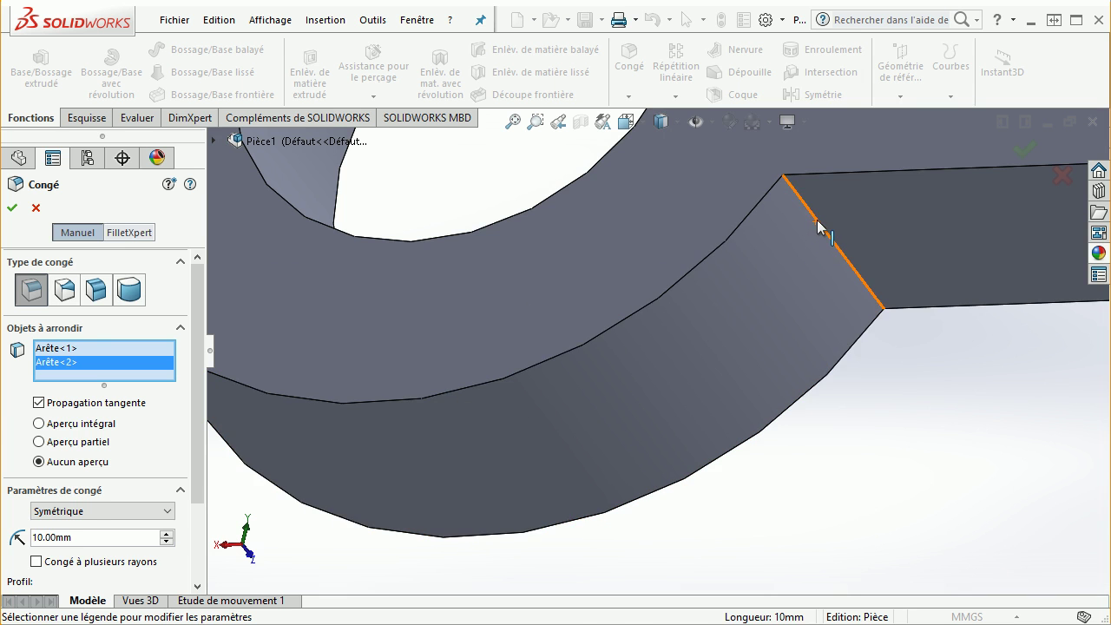
click(829, 247)
scroll(868, 382, up, 3)
scroll(870, 389, up, 2)
mouse_move(846, 445)
middle_down()
mouse_move(923, 424)
mouse_move(908, 374)
middle_up()
scroll(991, 286, down, 3)
scroll(887, 387, down, 5)
scroll(868, 395, up, 1)
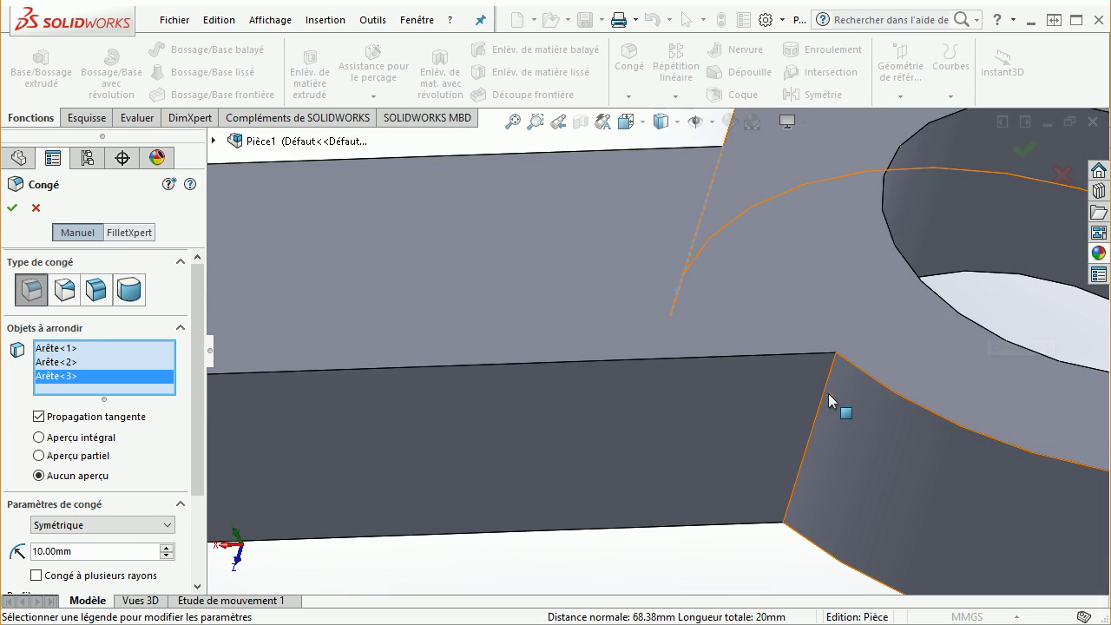
click(825, 390)
scroll(720, 510, up, 3)
scroll(719, 510, up, 3)
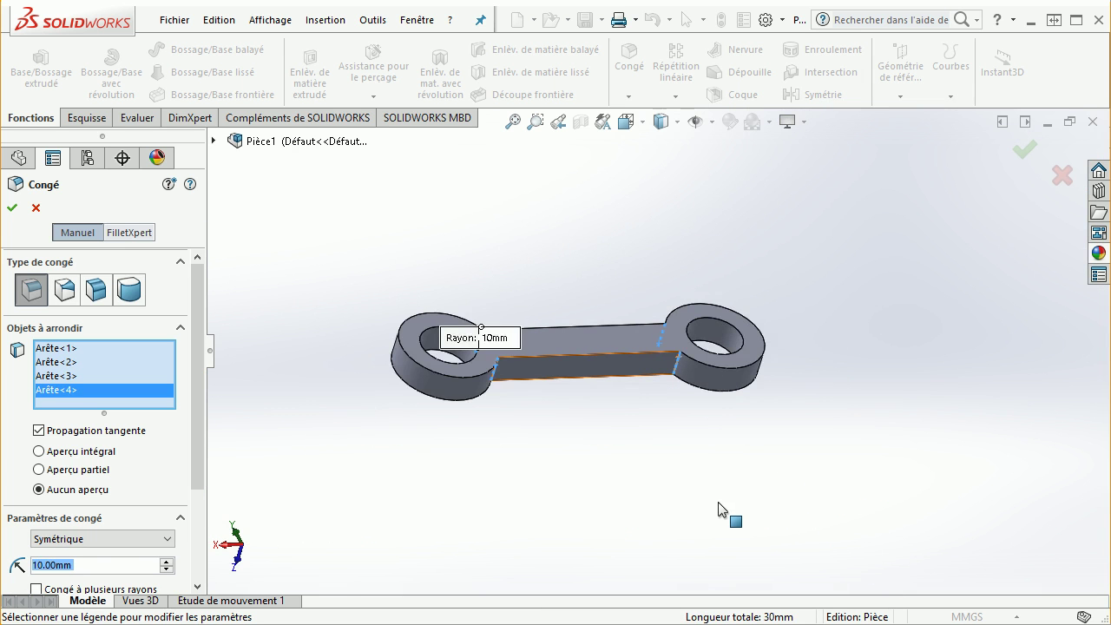
mouse_move(628, 217)
middle_down()
mouse_move(590, 310)
mouse_move(580, 414)
middle_up()
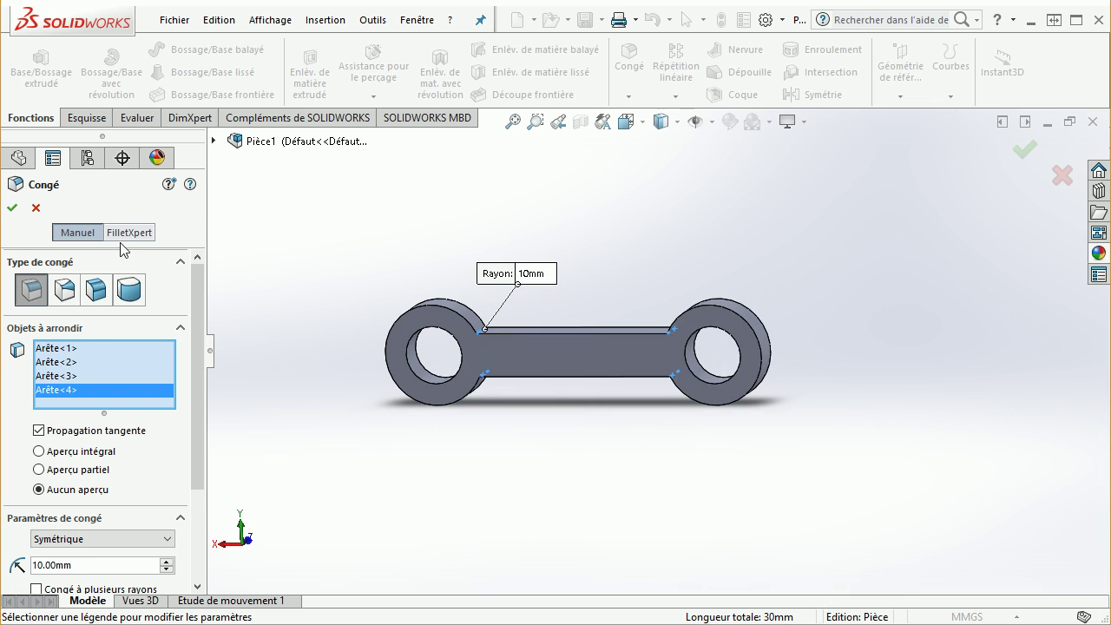
click(11, 207)
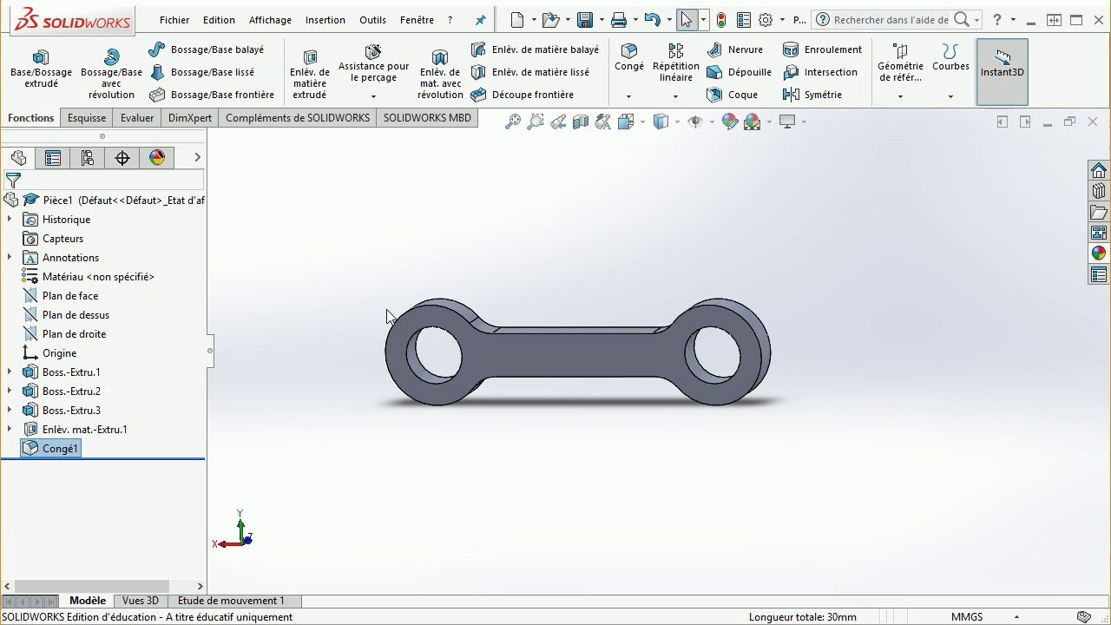
click(347, 349)
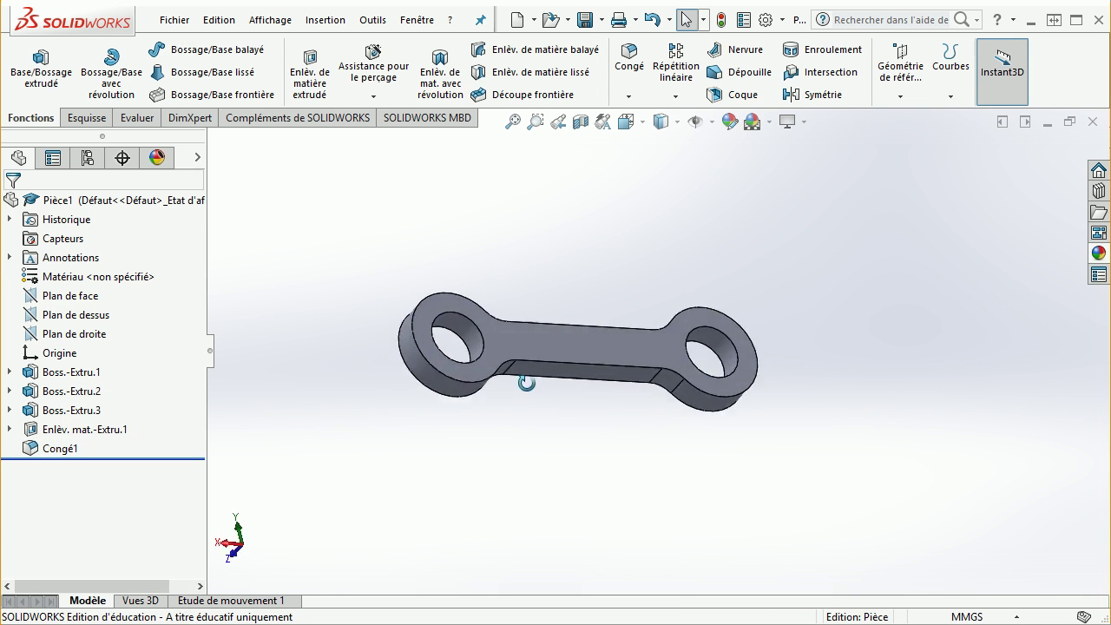